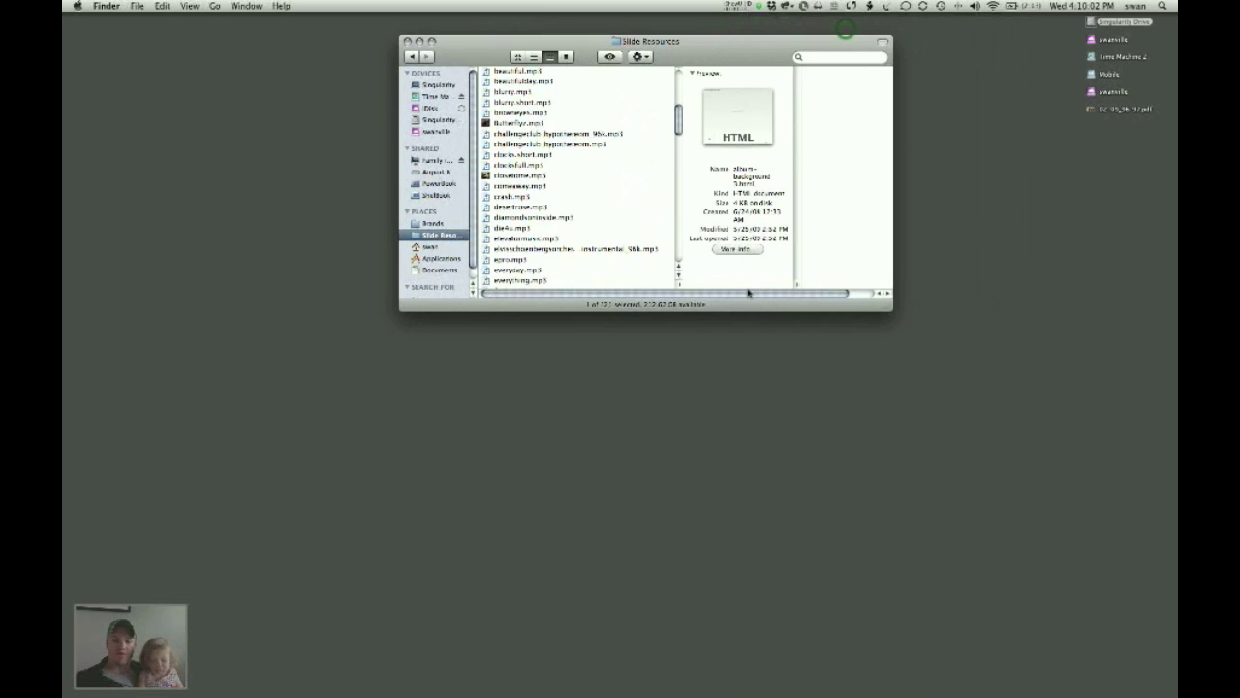
Step: Switch to Safari and open the client album slideshow page under the Swan photography site's clients address
{"action": "left_click", "coordinate": [581, 671]}
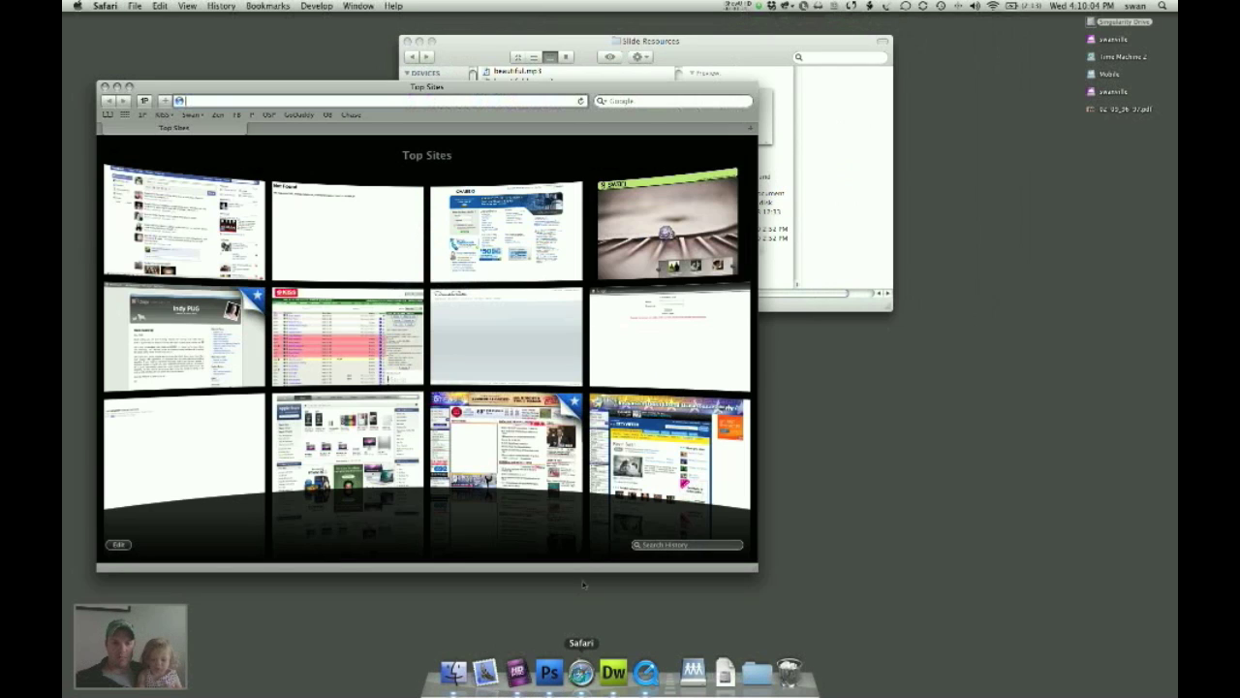
{"action": "left_click_drag", "start_coordinate": [560, 89], "coordinate": [693, 111]}
{"action": "left_click", "coordinate": [841, 268]}
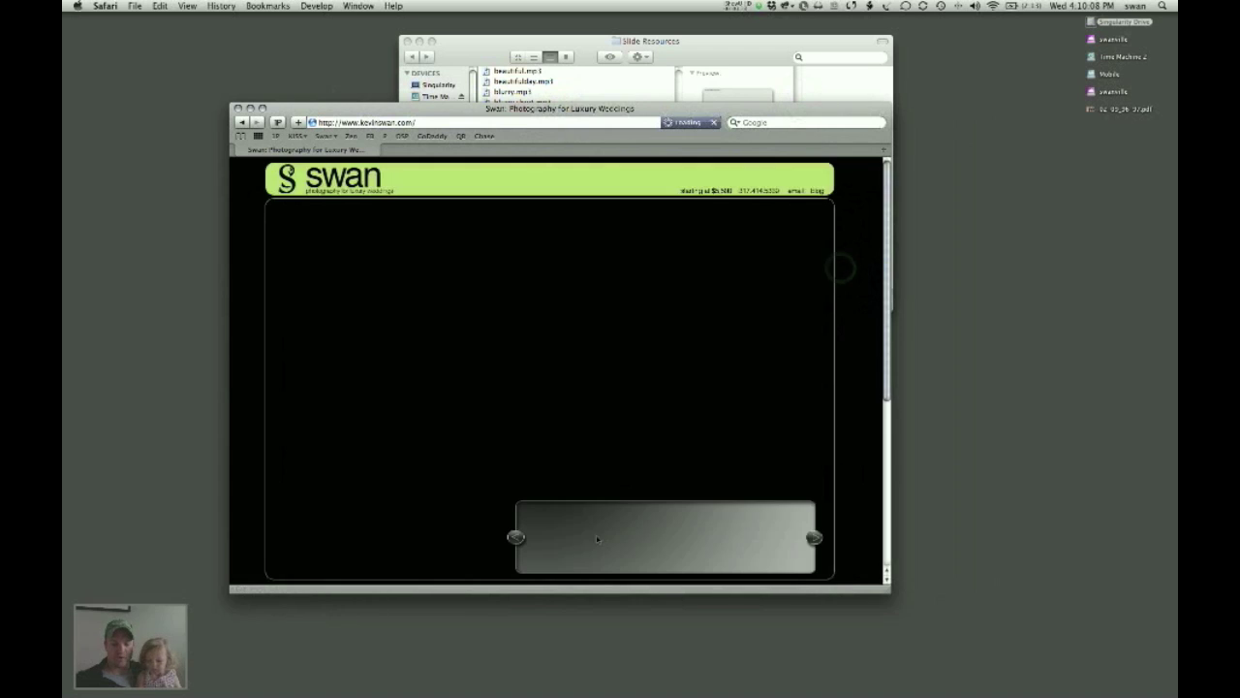
{"action": "left_click", "coordinate": [437, 121]}
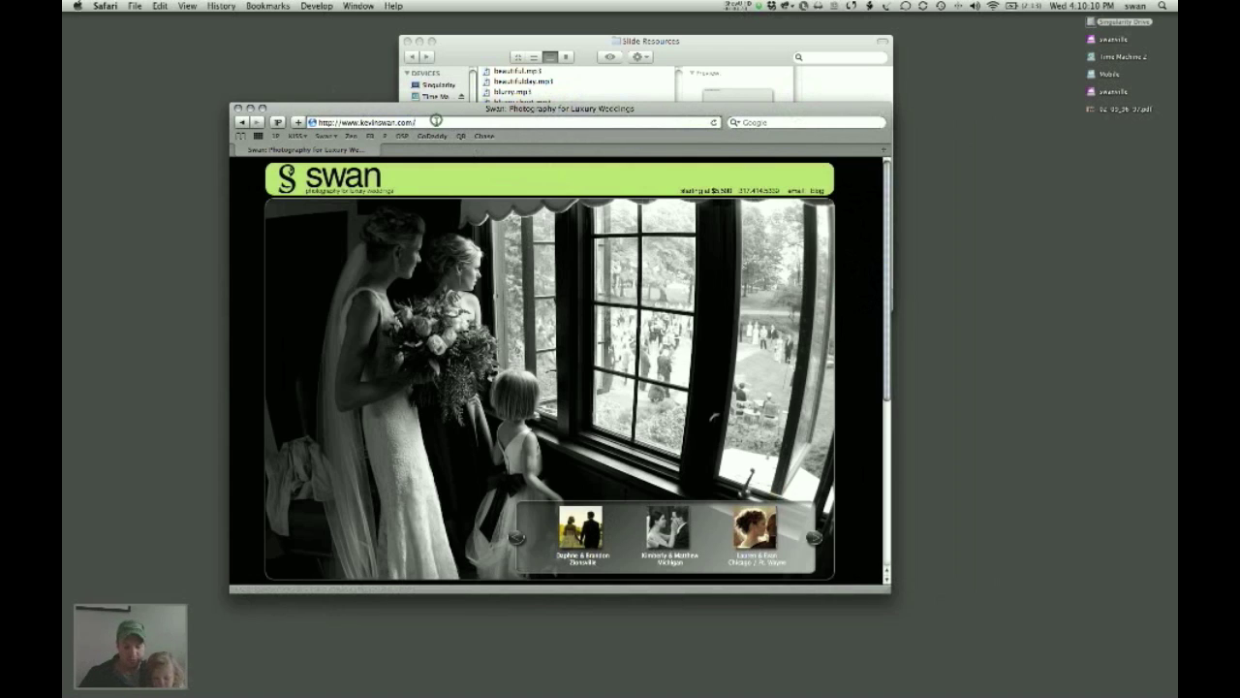
{"action": "type", "text": "clients/berger"}
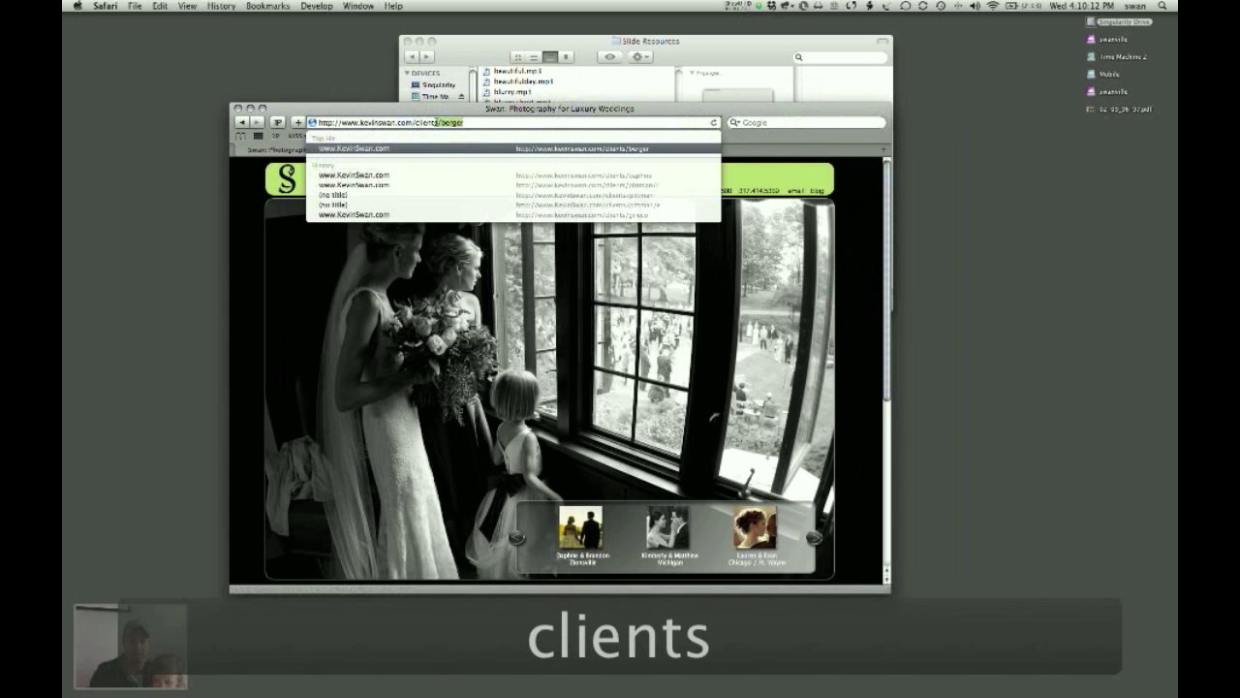
{"action": "key", "text": "Return"}
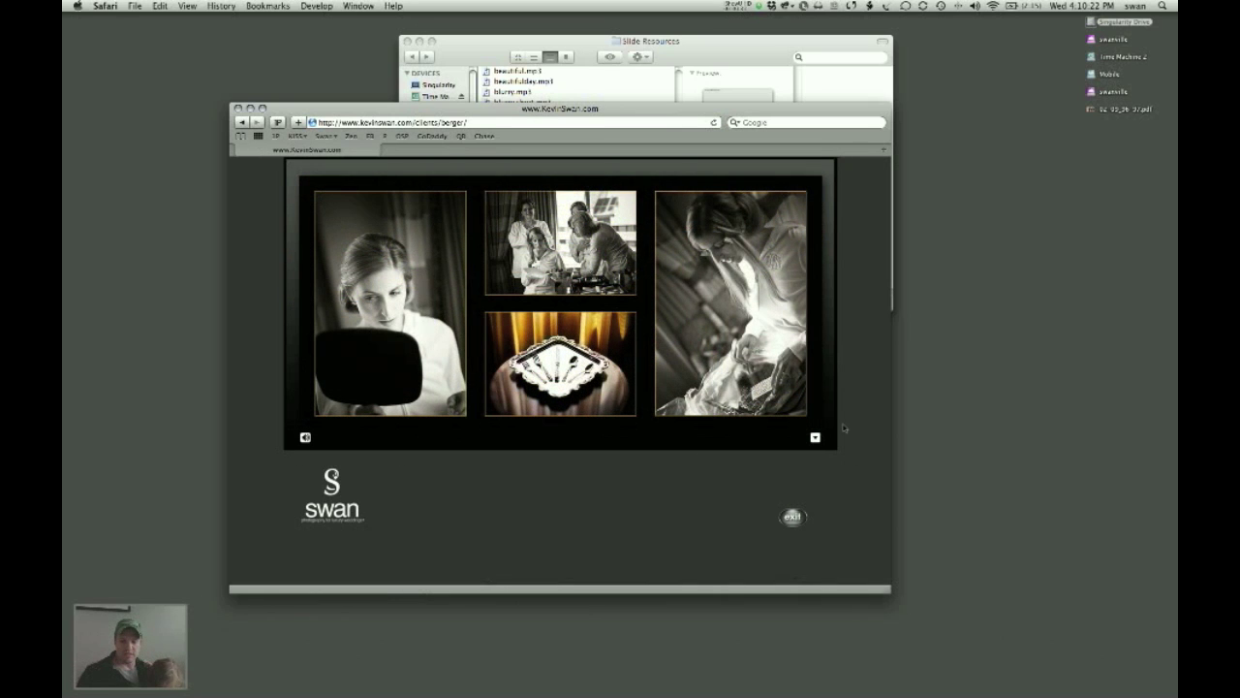
Step: Try the album slideshow's control toggle in a slightly smaller browser window, and close that window
{"action": "left_click", "coordinate": [815, 437]}
{"action": "left_click", "coordinate": [815, 438]}
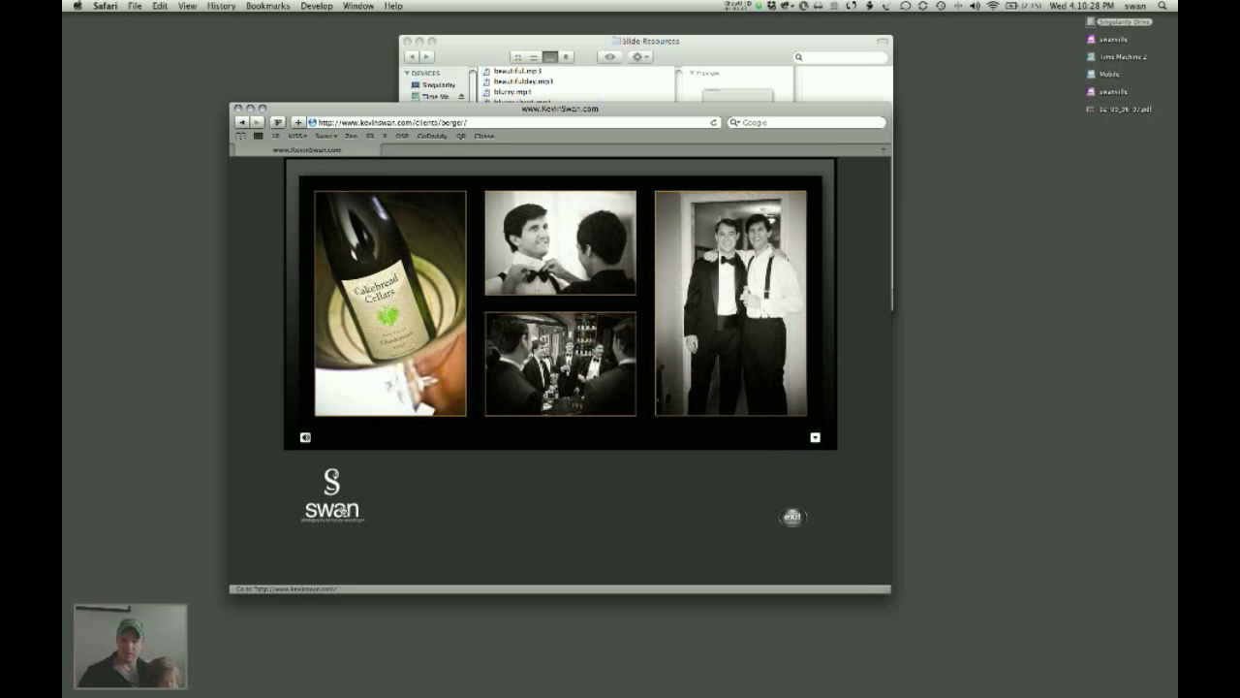
{"action": "left_click_drag", "start_coordinate": [885, 588], "coordinate": [855, 567]}
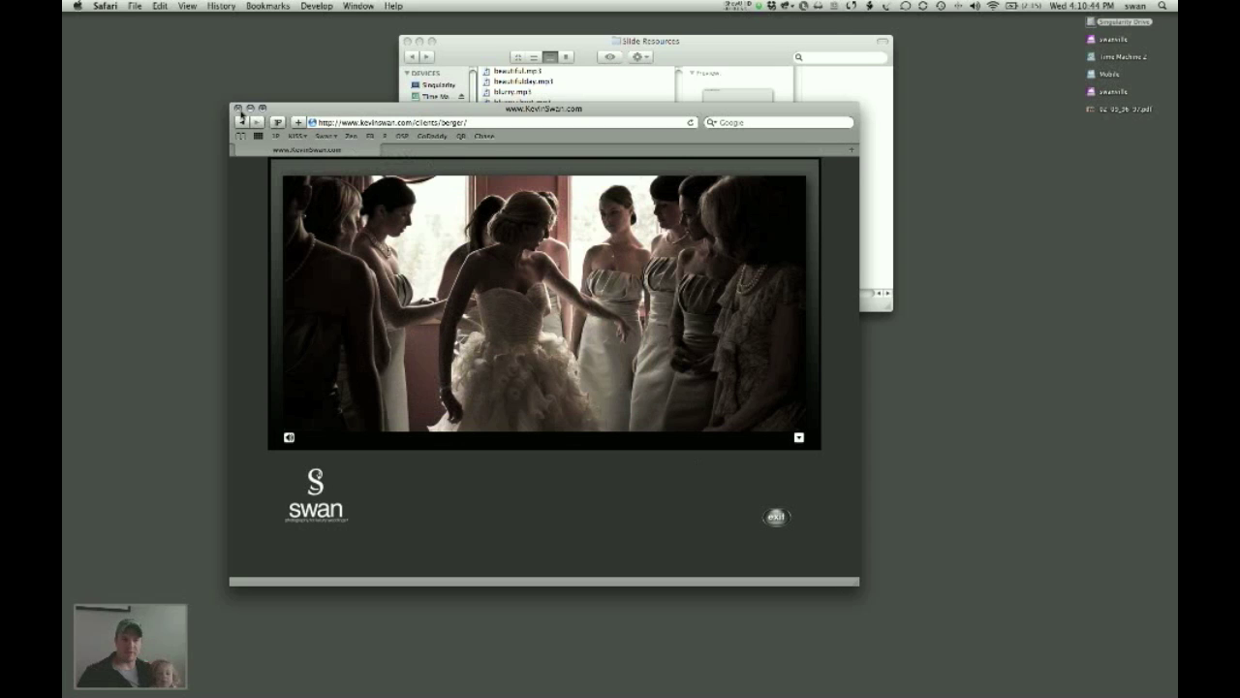
{"action": "left_click", "coordinate": [237, 109]}
{"action": "left_click", "coordinate": [739, 44]}
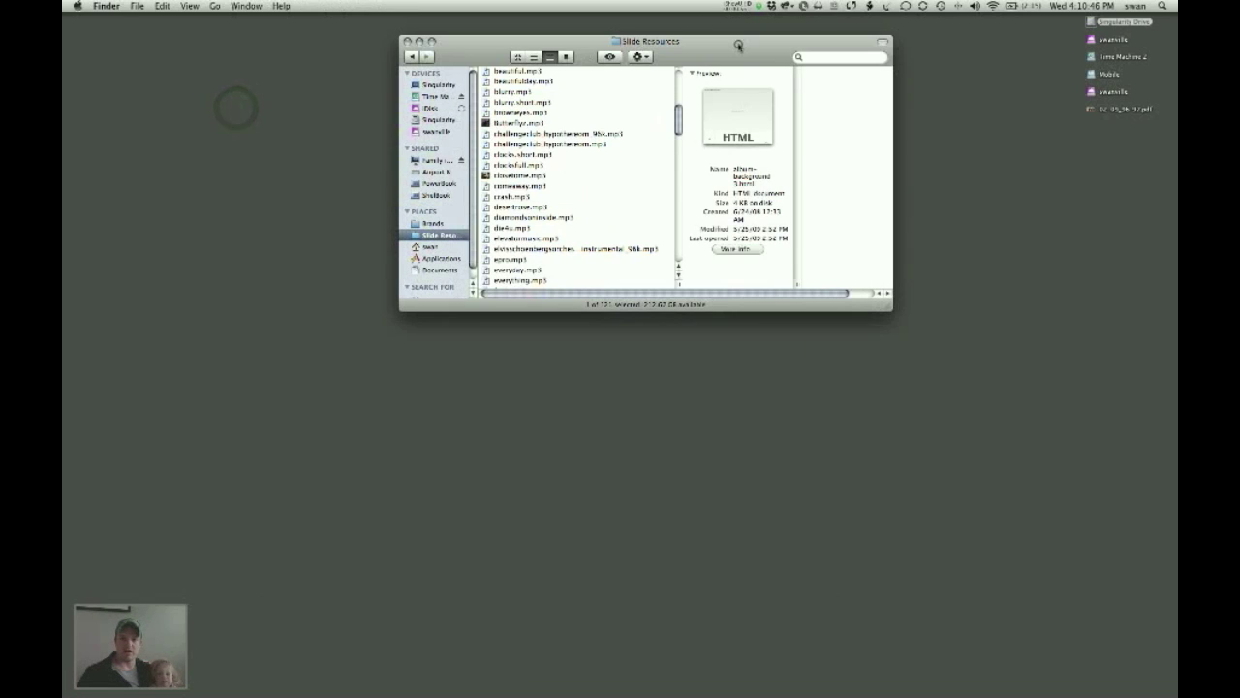
Step: Open album-background 3.html from the Slide Resources folder in Adobe Dreamweaver CS4
{"action": "mouse_move", "coordinate": [692, 678]}
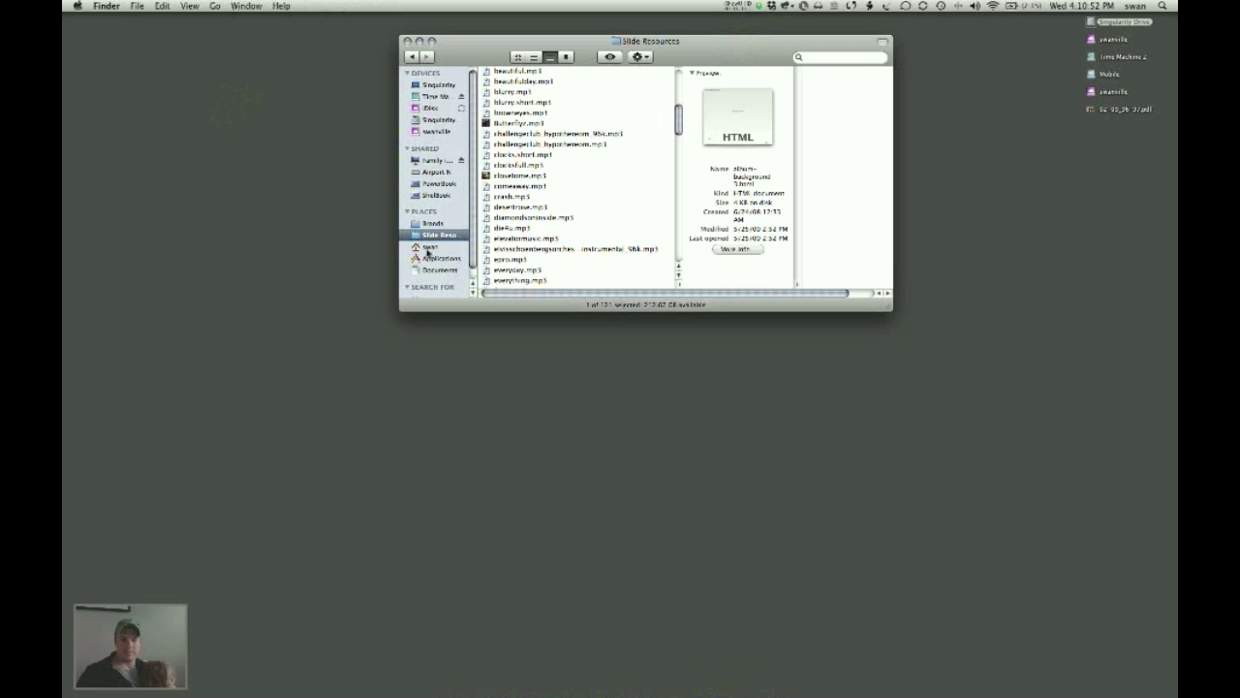
{"action": "scroll", "coordinate": [543, 153], "scroll_direction": "up", "scroll_amount": 5}
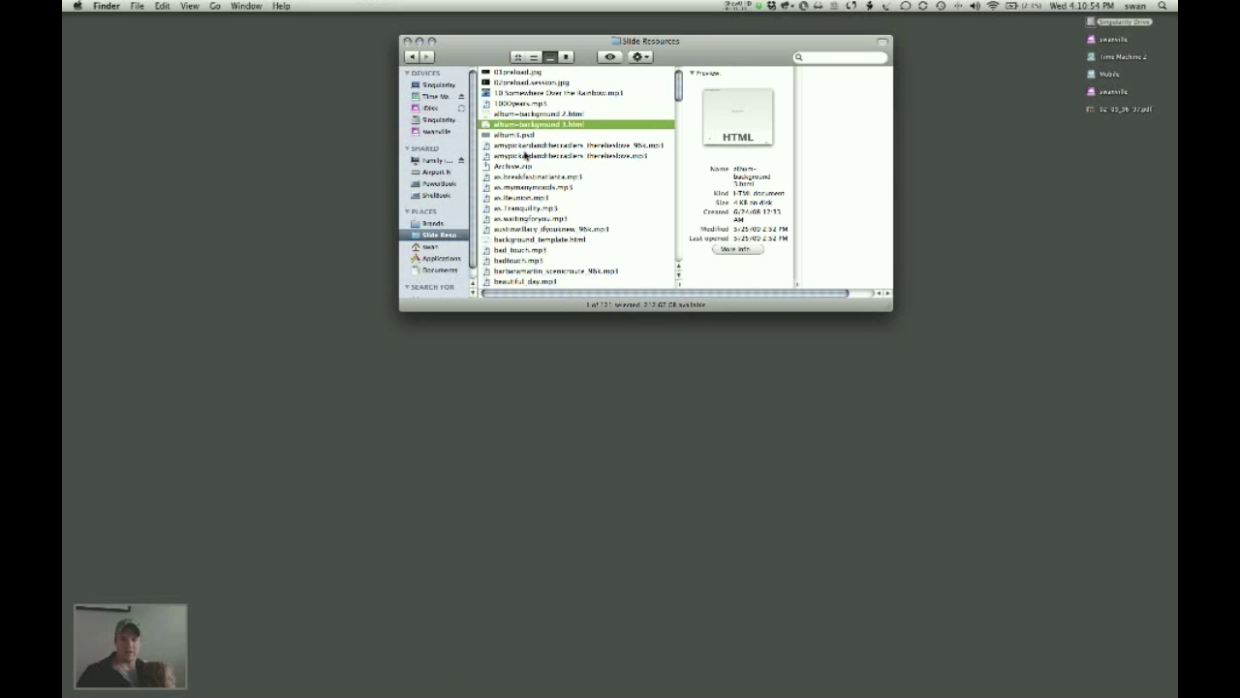
{"action": "right_click", "coordinate": [512, 125]}
{"action": "mouse_move", "coordinate": [554, 141]}
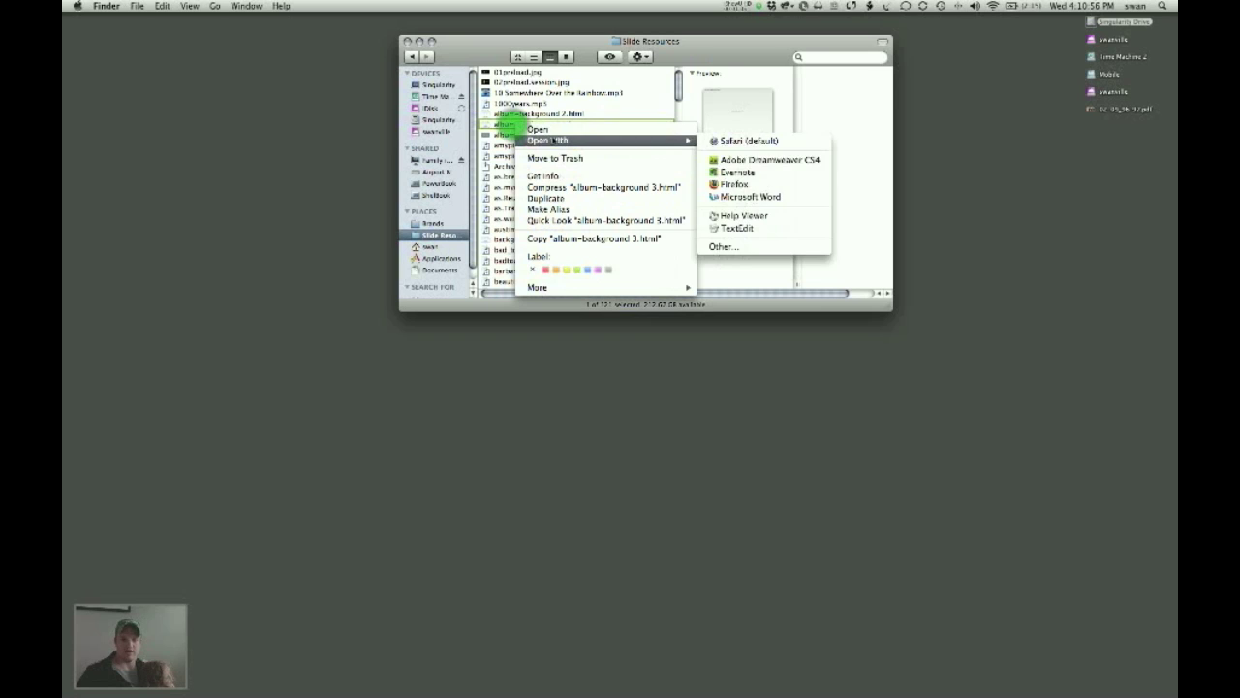
{"action": "left_click", "coordinate": [733, 159]}
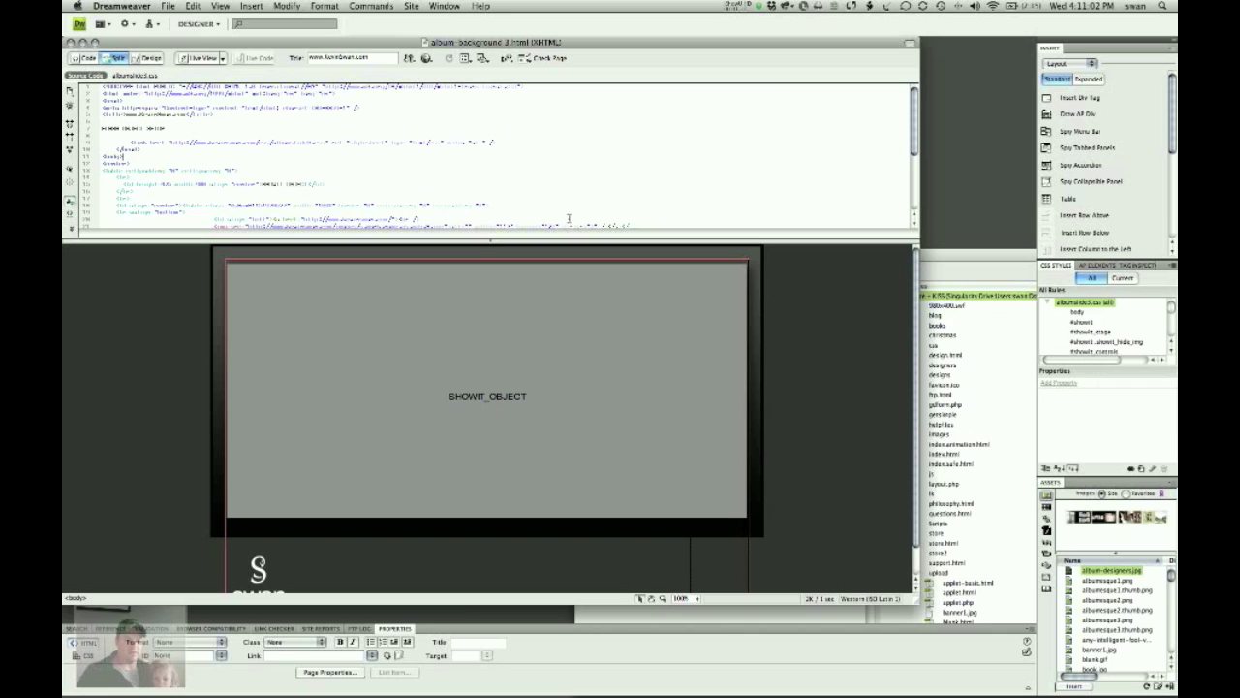
Step: Enlarge the code pane slightly and highlight the albumslide3.css address in the page's stylesheet link
{"action": "mouse_move", "coordinate": [486, 245]}
{"action": "left_mouse_down"}
{"action": "mouse_move", "coordinate": [486, 413]}
{"action": "mouse_move", "coordinate": [486, 215]}
{"action": "mouse_move", "coordinate": [494, 250]}
{"action": "left_mouse_up"}
{"action": "left_click", "coordinate": [236, 276]}
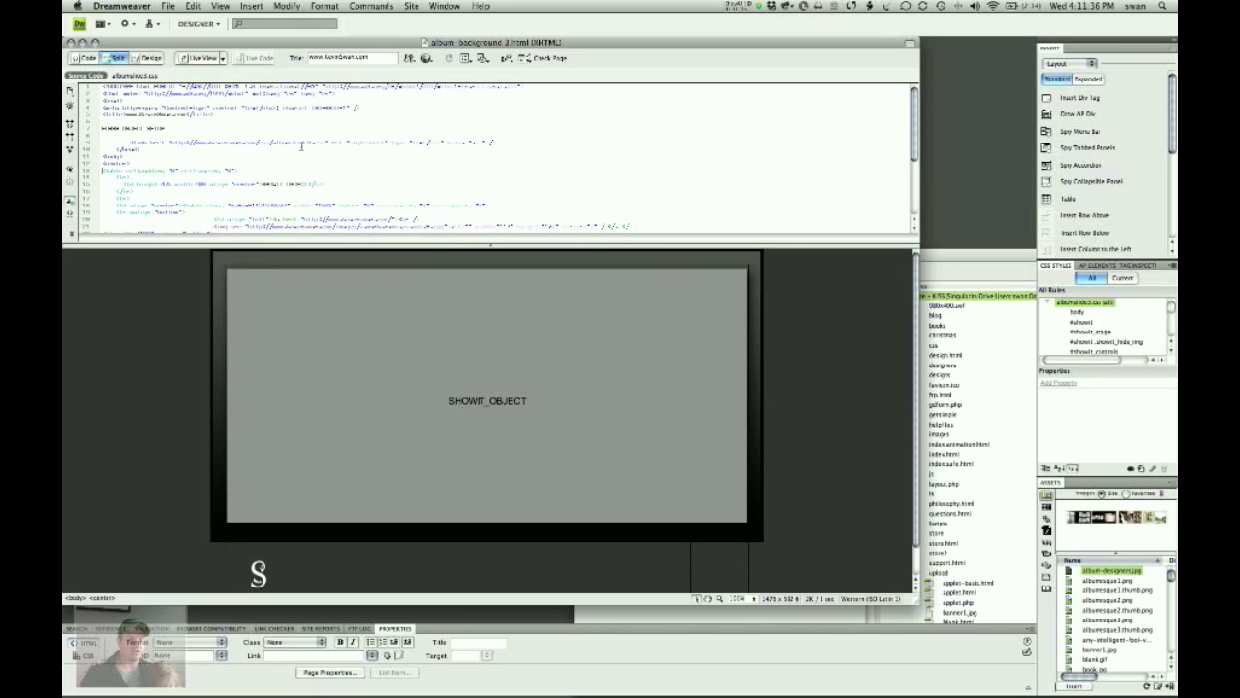
{"action": "left_click_drag", "start_coordinate": [328, 143], "coordinate": [194, 144]}
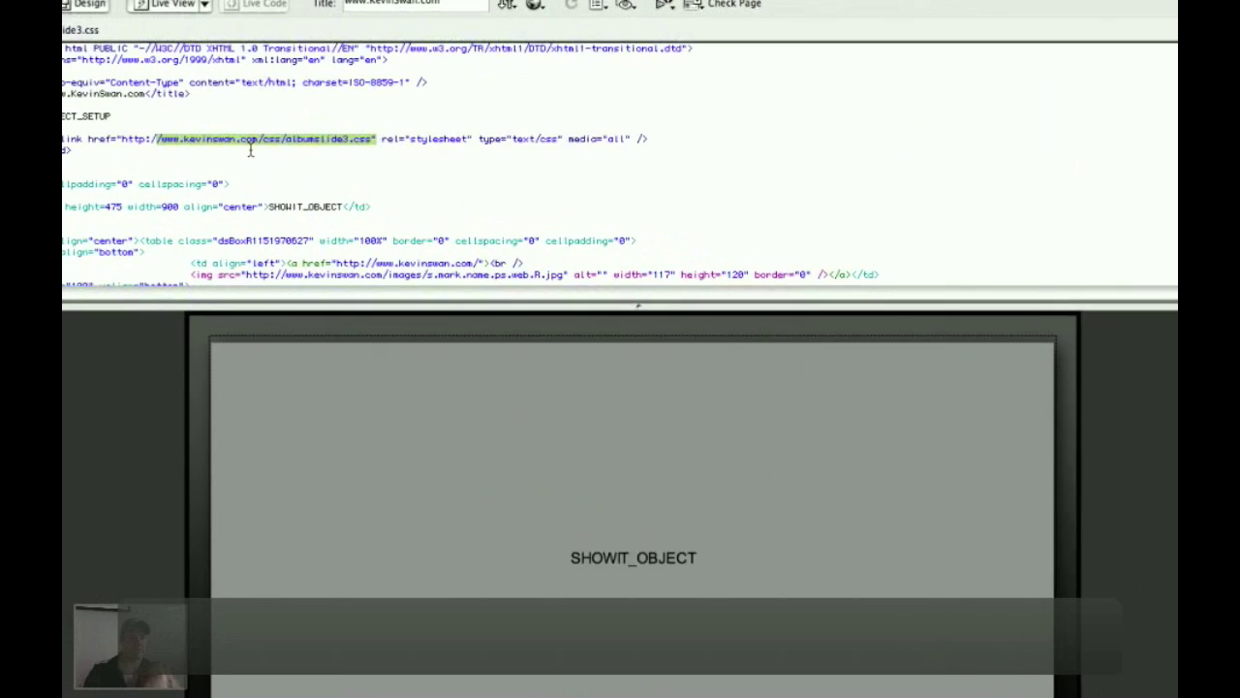
{"action": "left_click", "coordinate": [258, 158]}
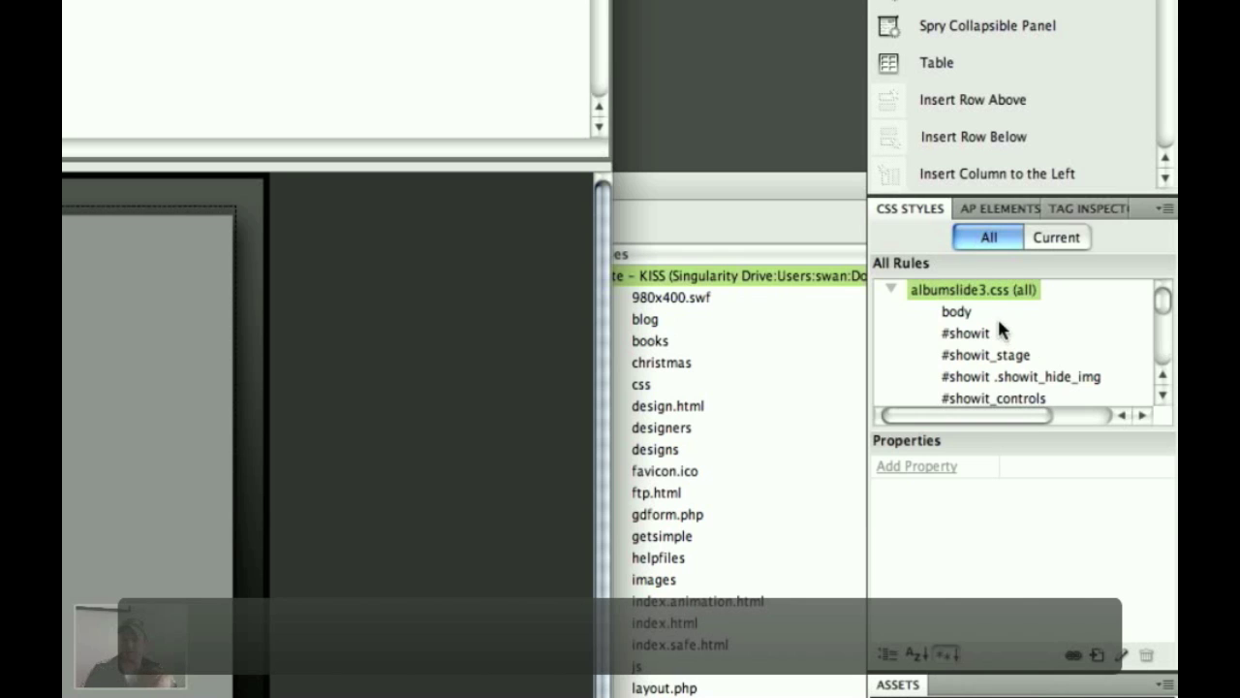
Step: Inspect the background-image property of the body rule in albumslide3.css and look over the page's layout and code
{"action": "left_click", "coordinate": [996, 312]}
{"action": "left_click", "coordinate": [996, 312]}
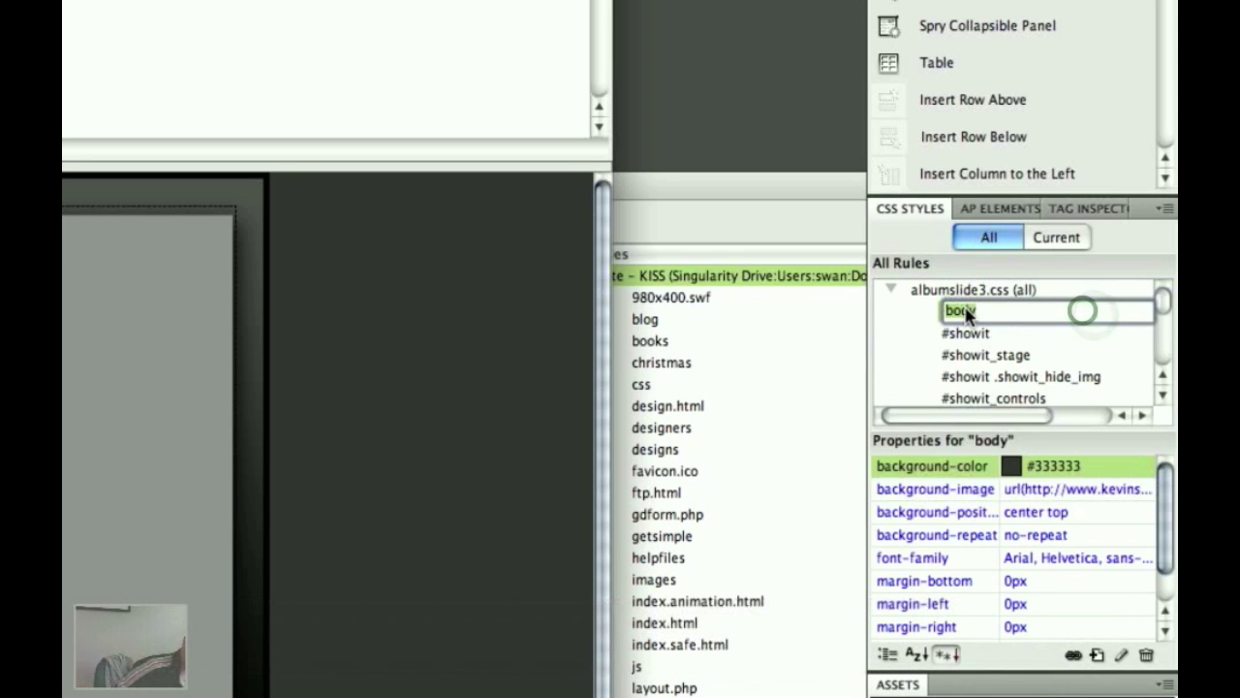
{"action": "left_click", "coordinate": [1058, 494]}
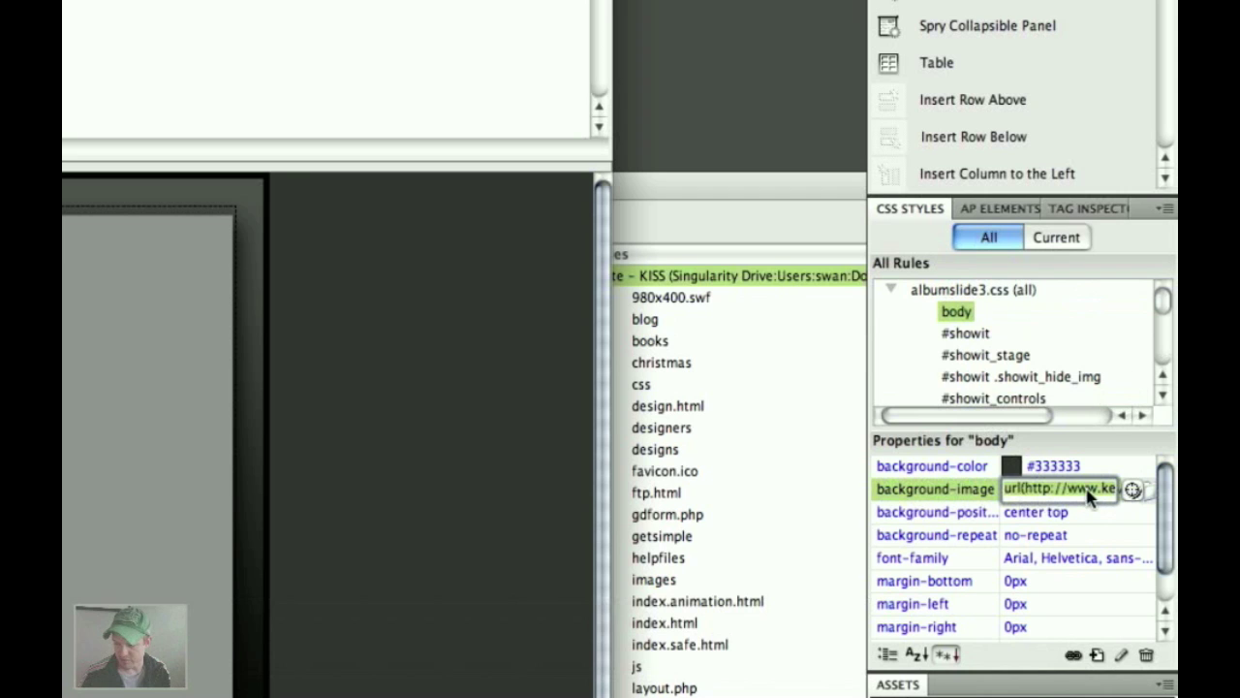
{"action": "double_click", "coordinate": [1090, 494]}
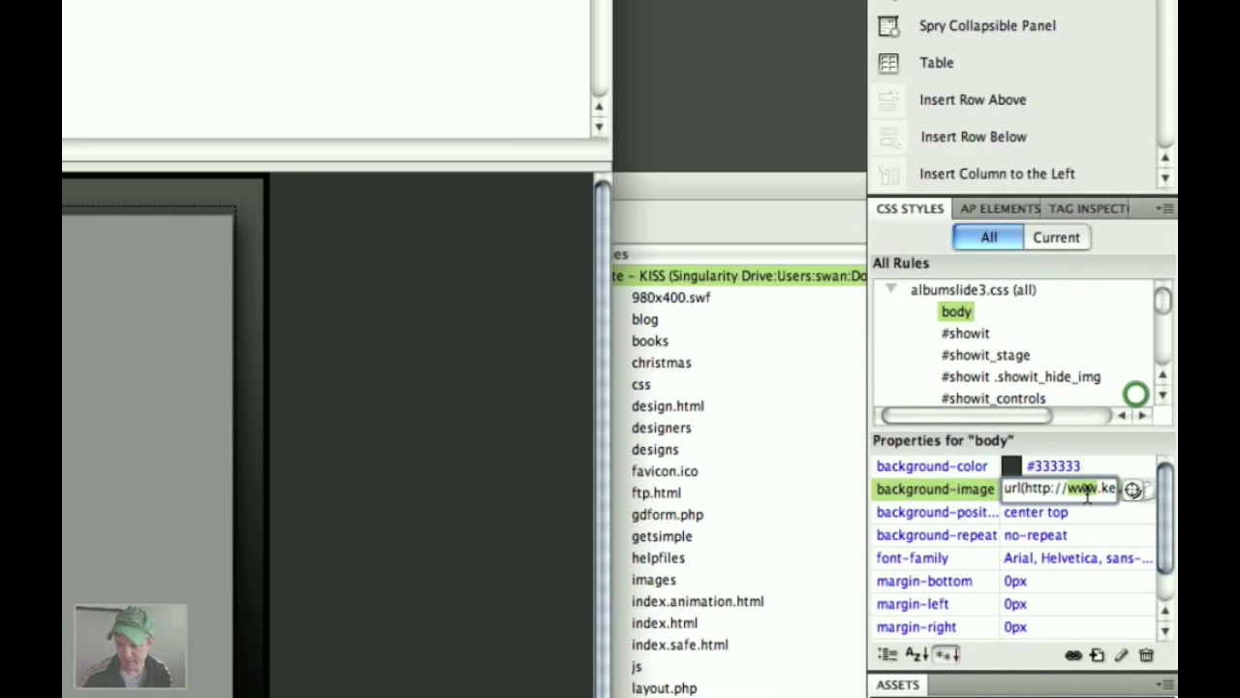
{"action": "left_click", "coordinate": [501, 216]}
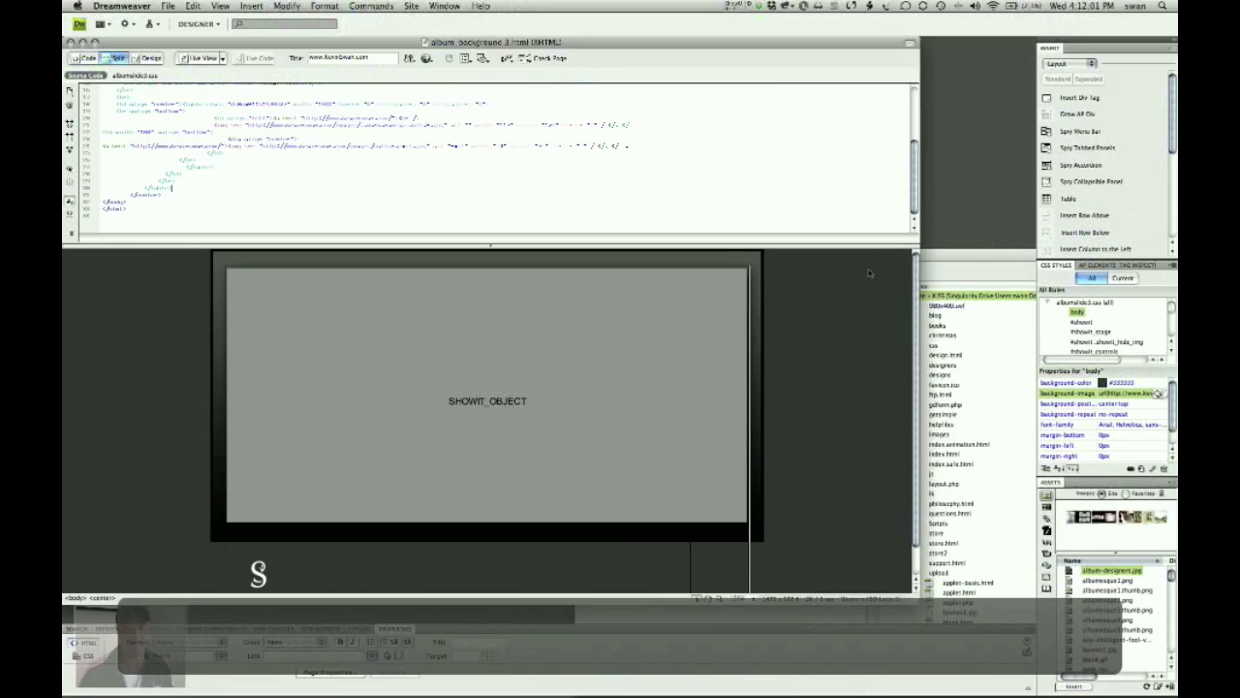
{"action": "scroll", "coordinate": [504, 228], "scroll_direction": "down", "scroll_amount": 1}
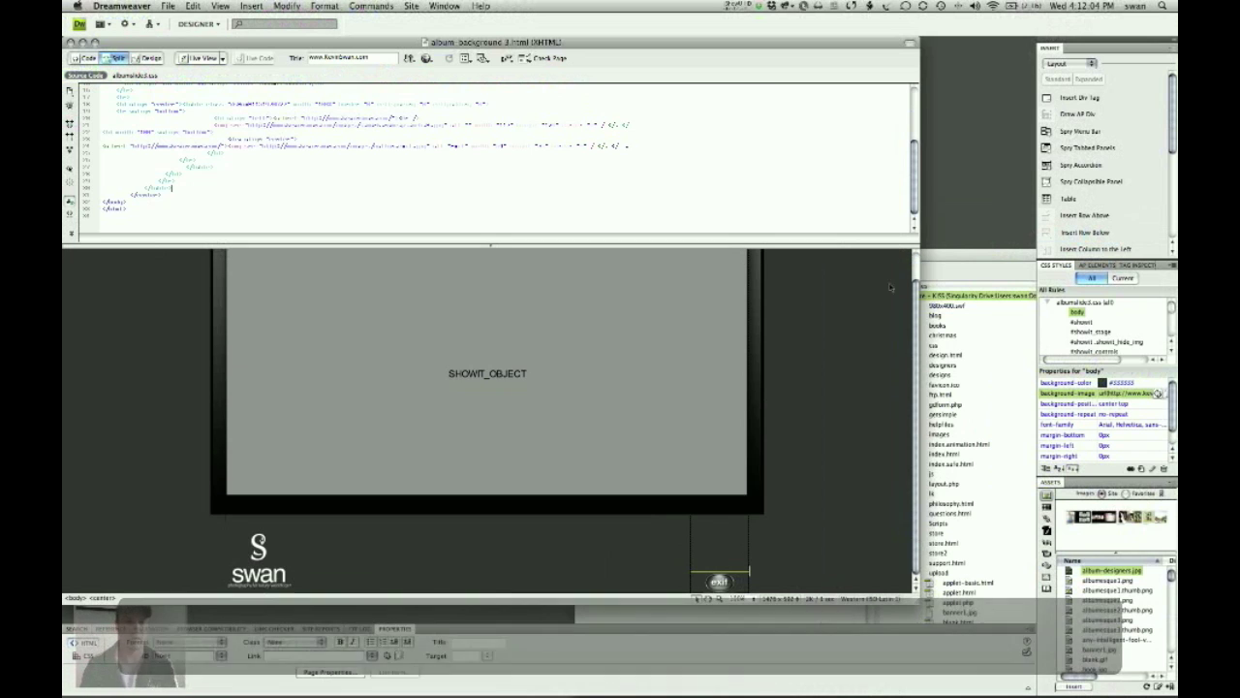
{"action": "scroll", "coordinate": [786, 438], "scroll_direction": "up", "scroll_amount": 1}
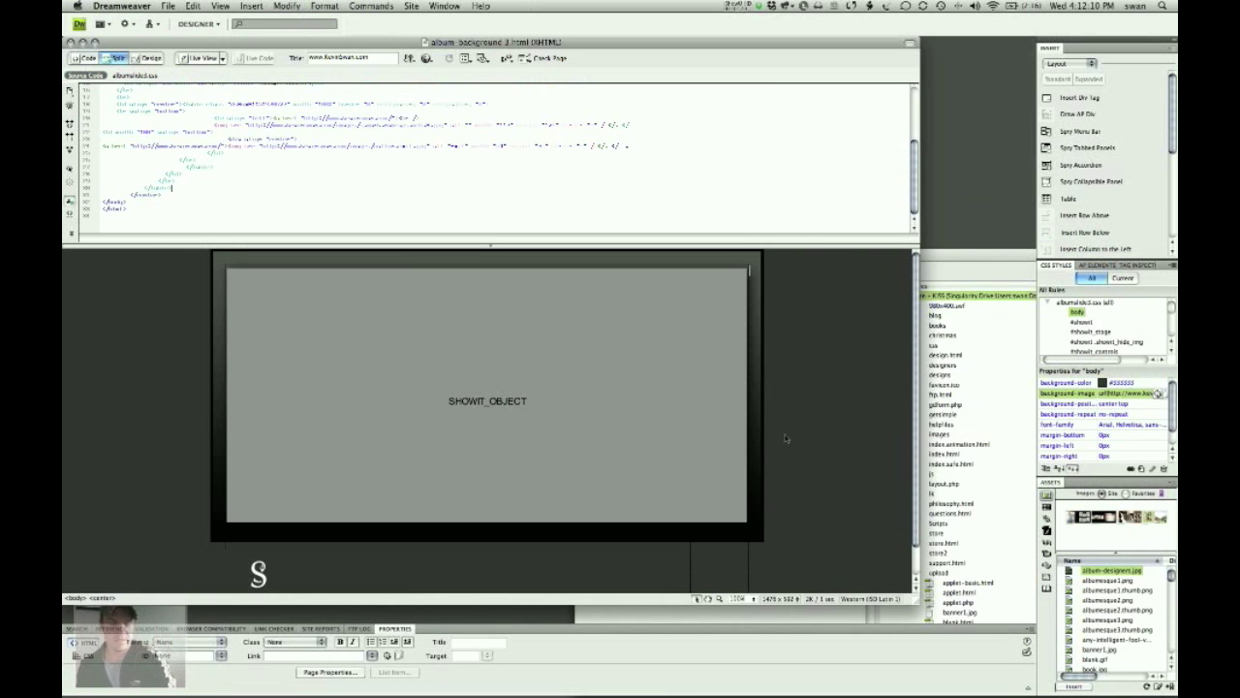
{"action": "scroll", "coordinate": [431, 185], "scroll_direction": "up", "scroll_amount": 5}
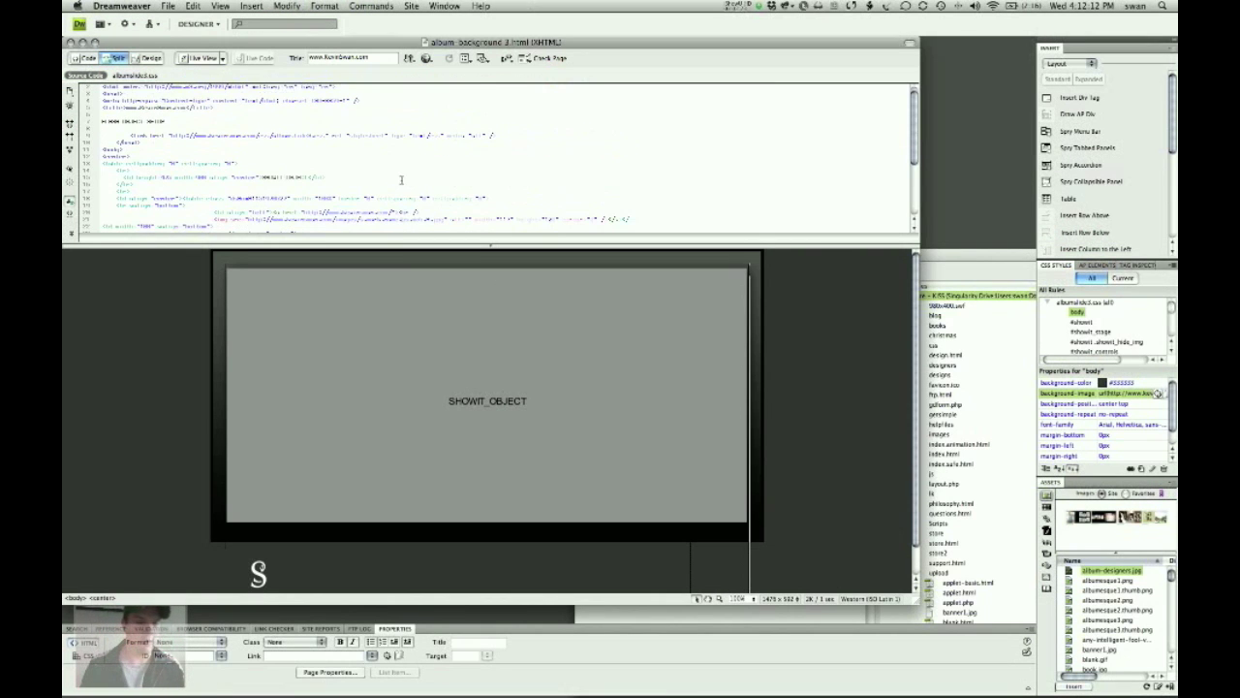
Step: Show only the page's code and highlight the albumslide3.css link, the FLASH_OBJECT_SETUP line and the SHOWIT_OBJECT placeholder
{"action": "left_click", "coordinate": [85, 58]}
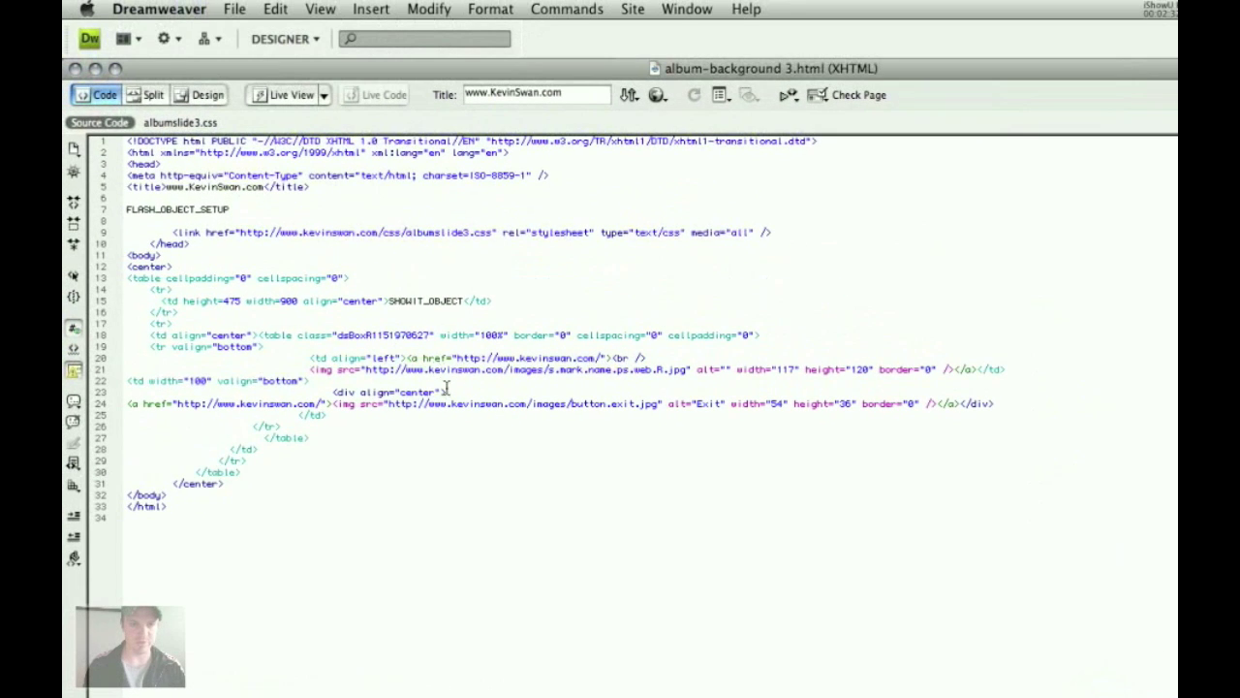
{"action": "triple_click", "coordinate": [184, 233]}
{"action": "left_click", "coordinate": [494, 235]}
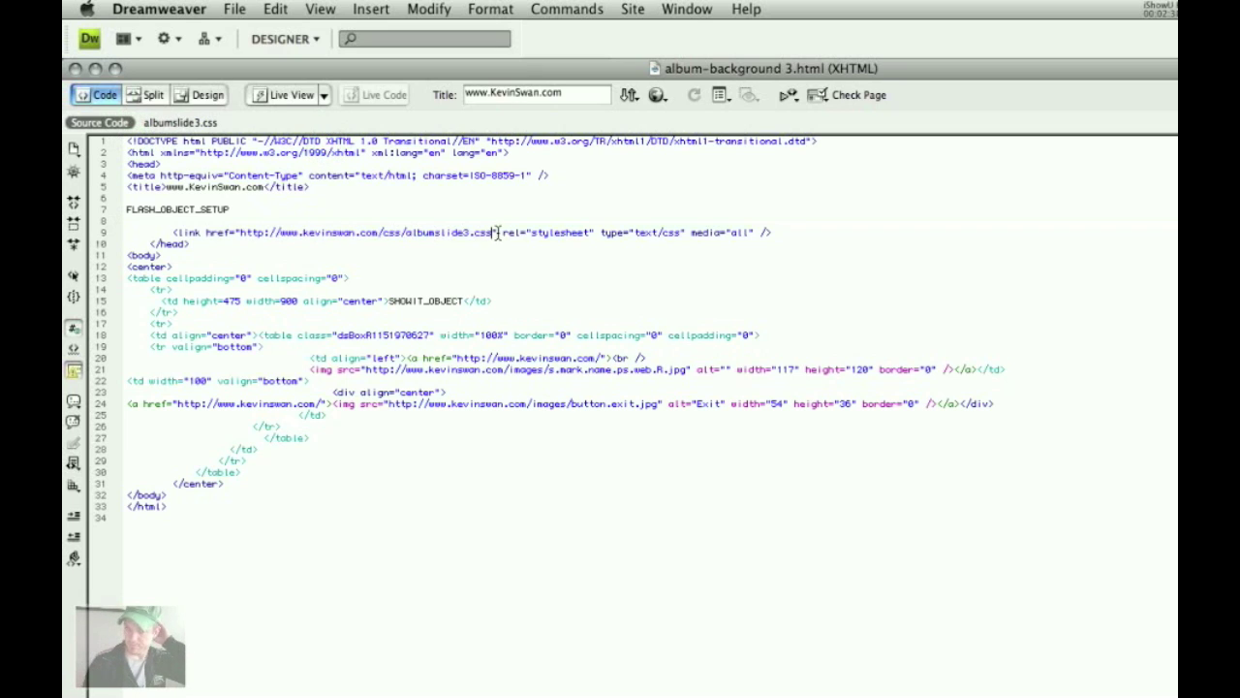
{"action": "left_click_drag", "start_coordinate": [497, 233], "coordinate": [192, 234]}
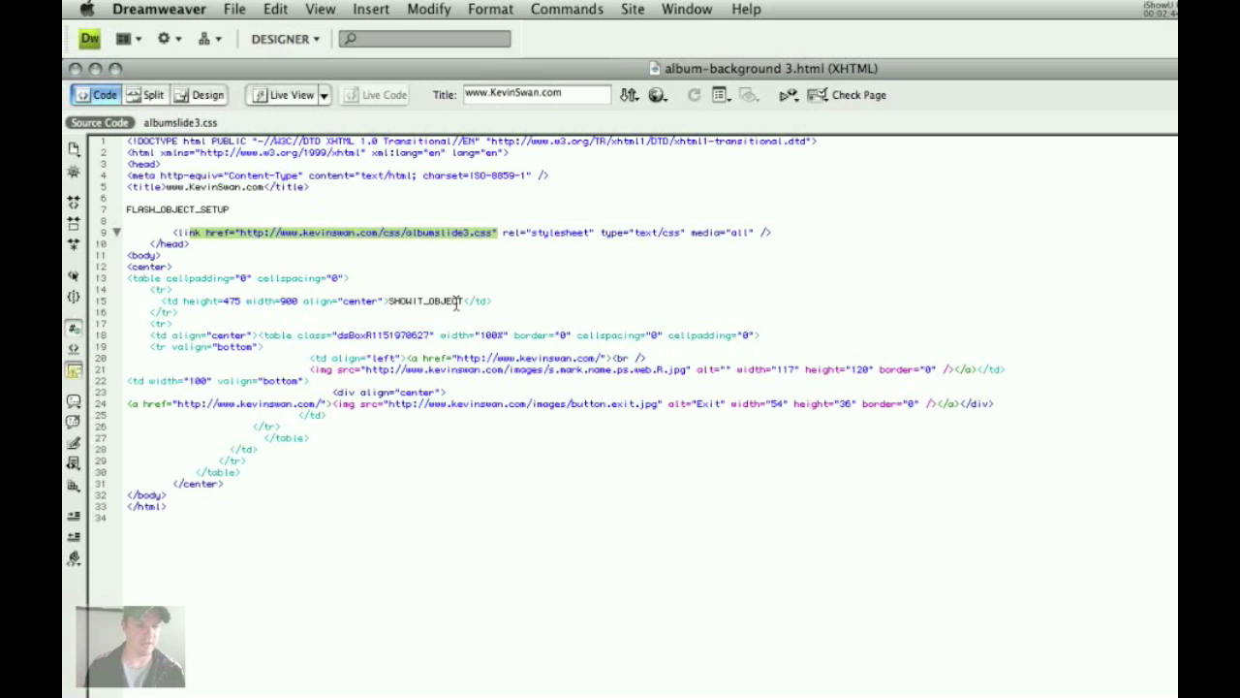
{"action": "left_click_drag", "start_coordinate": [260, 209], "coordinate": [124, 209]}
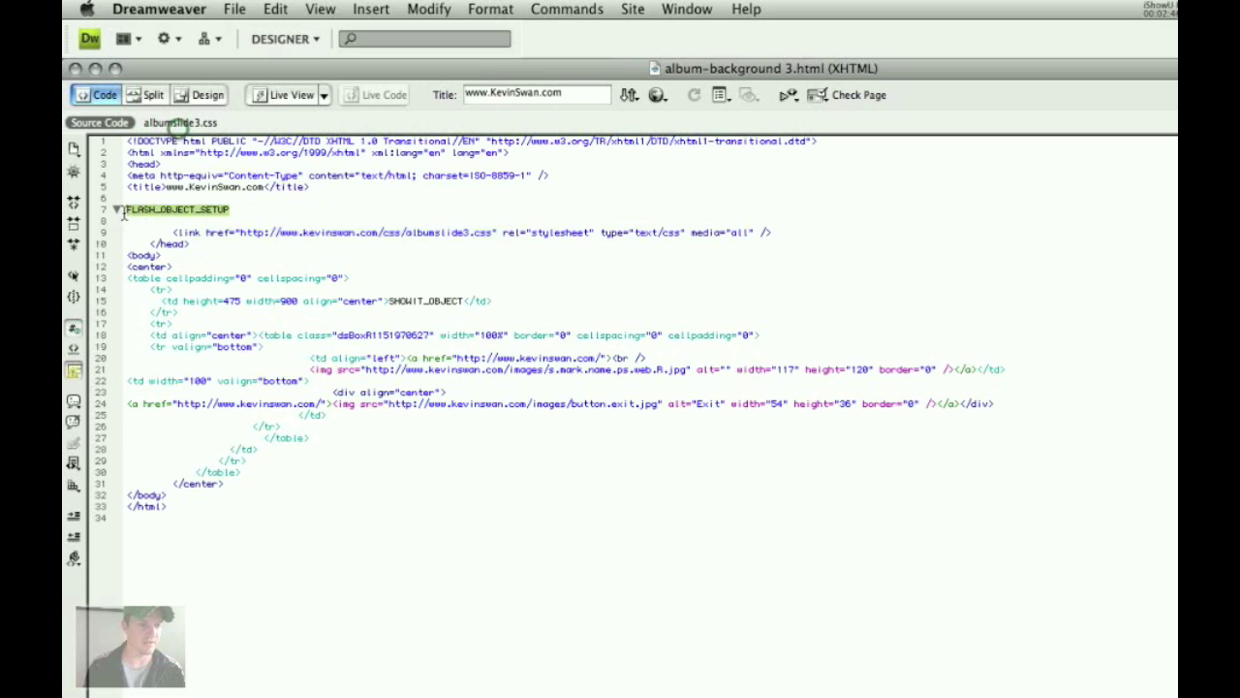
{"action": "left_click_drag", "start_coordinate": [469, 302], "coordinate": [392, 305]}
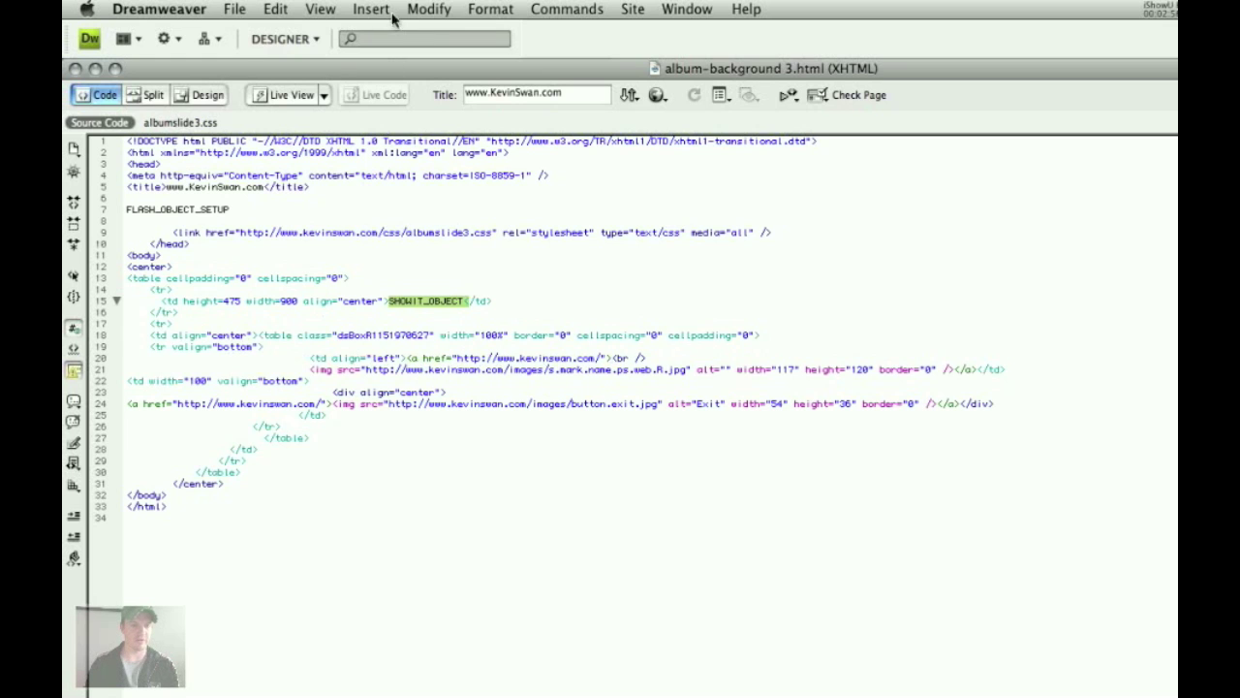
Step: View the page's visual design, select the Swan logo image below the slideshow area, and close the document
{"action": "left_click", "coordinate": [201, 95]}
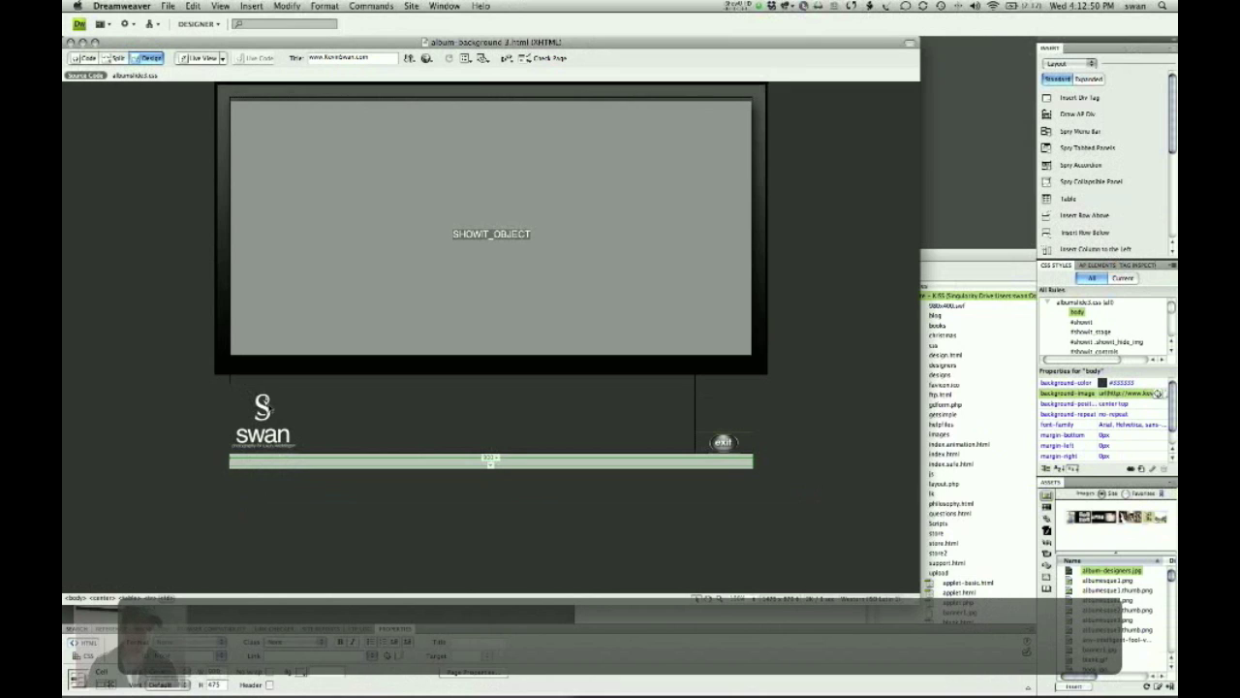
{"action": "left_click", "coordinate": [260, 411]}
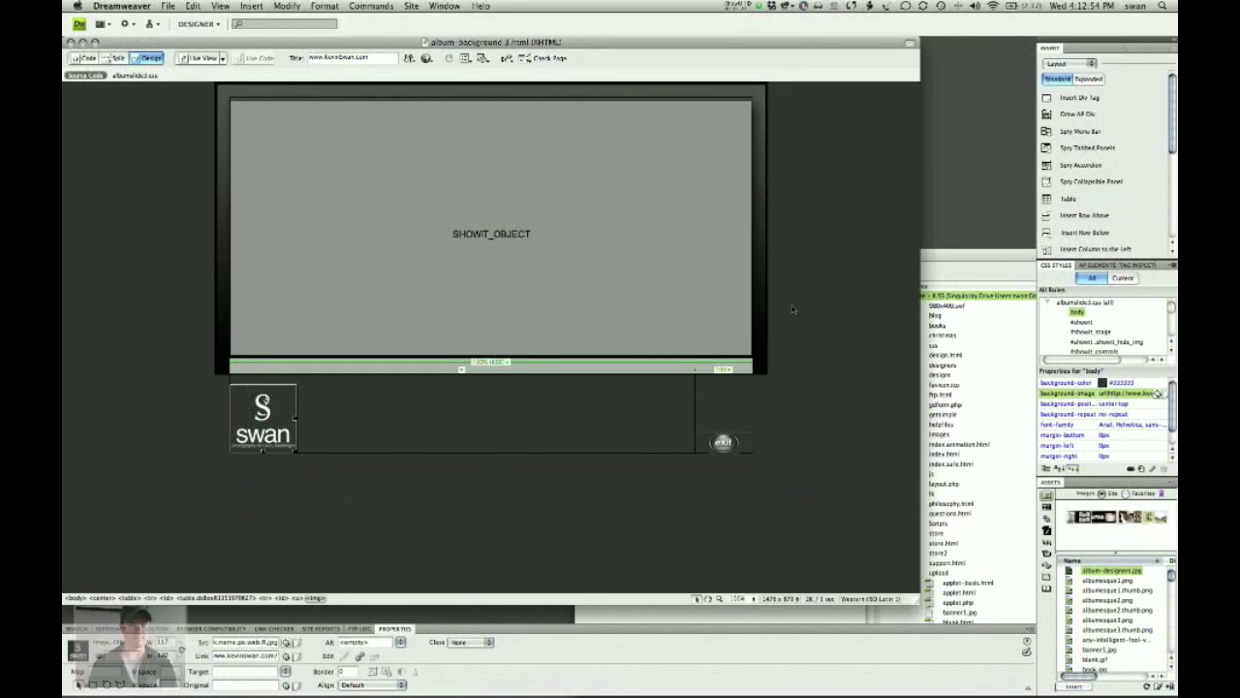
{"action": "key", "text": "super+w"}
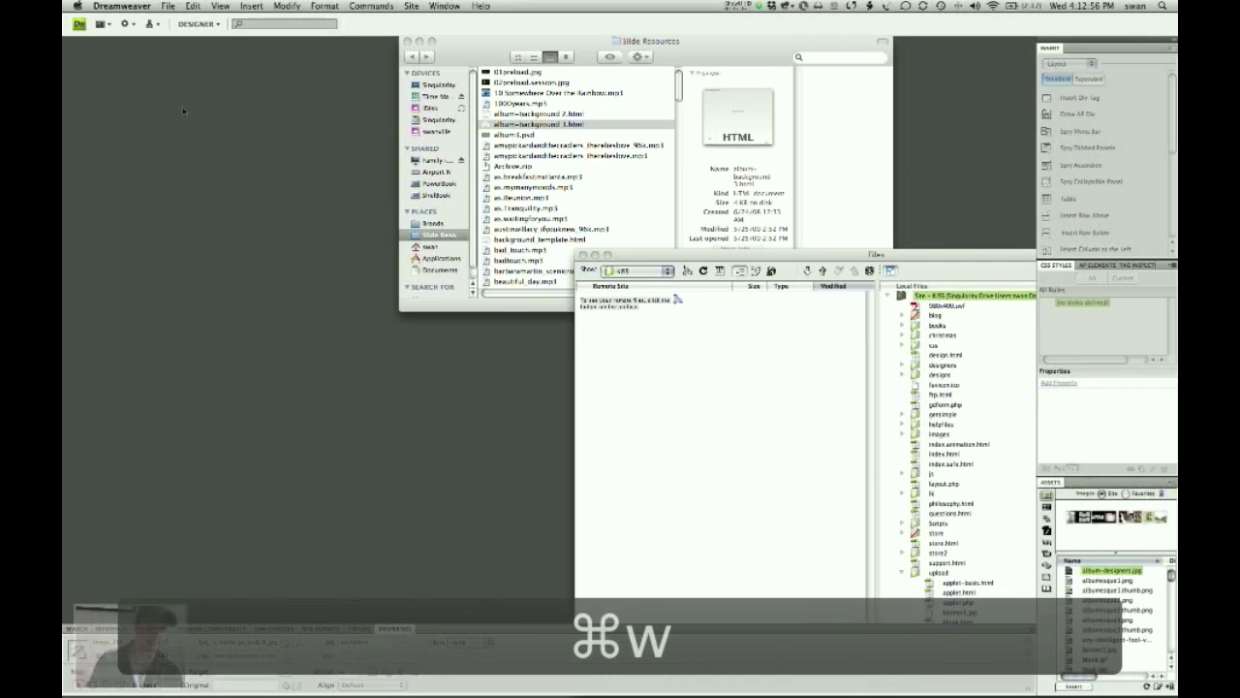
Step: Find and launch the Showit Web application by searching the system for "show"
{"action": "key", "text": "super+Tab"}
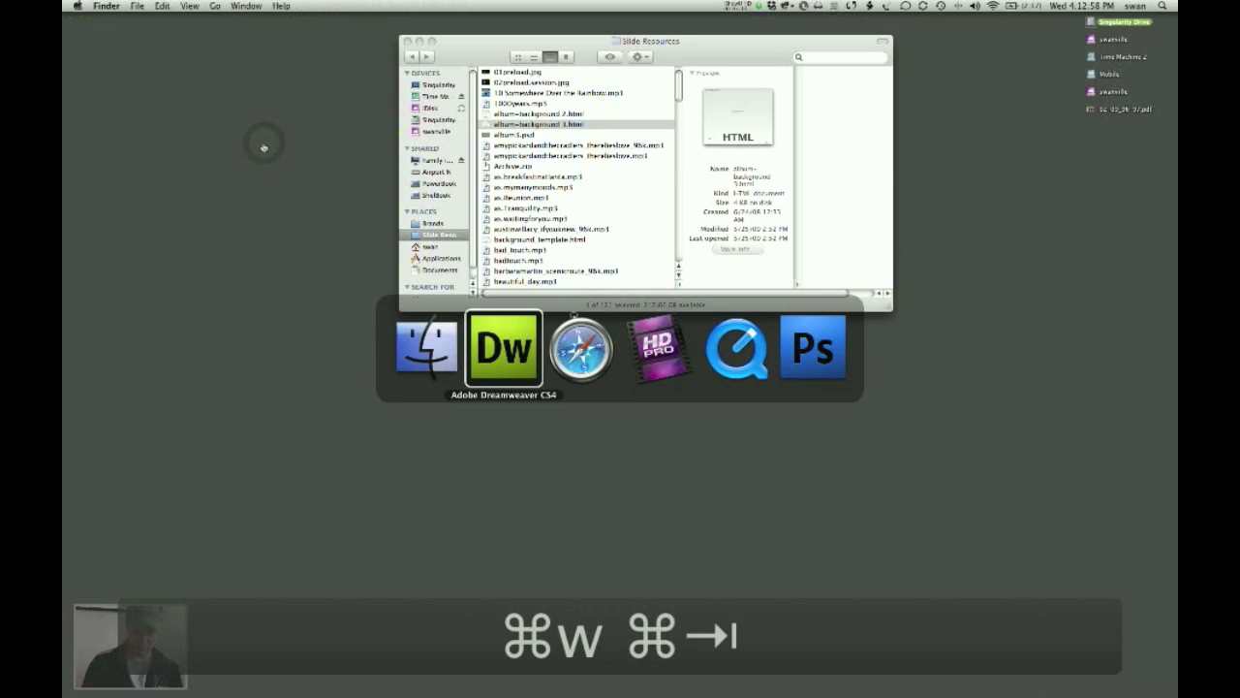
{"action": "key", "text": "super+Tab"}
{"action": "key", "text": "super+Tab"}
{"action": "key", "text": "super+Tab"}
{"action": "key", "text": "super+Tab"}
{"action": "key", "text": "super+Tab"}
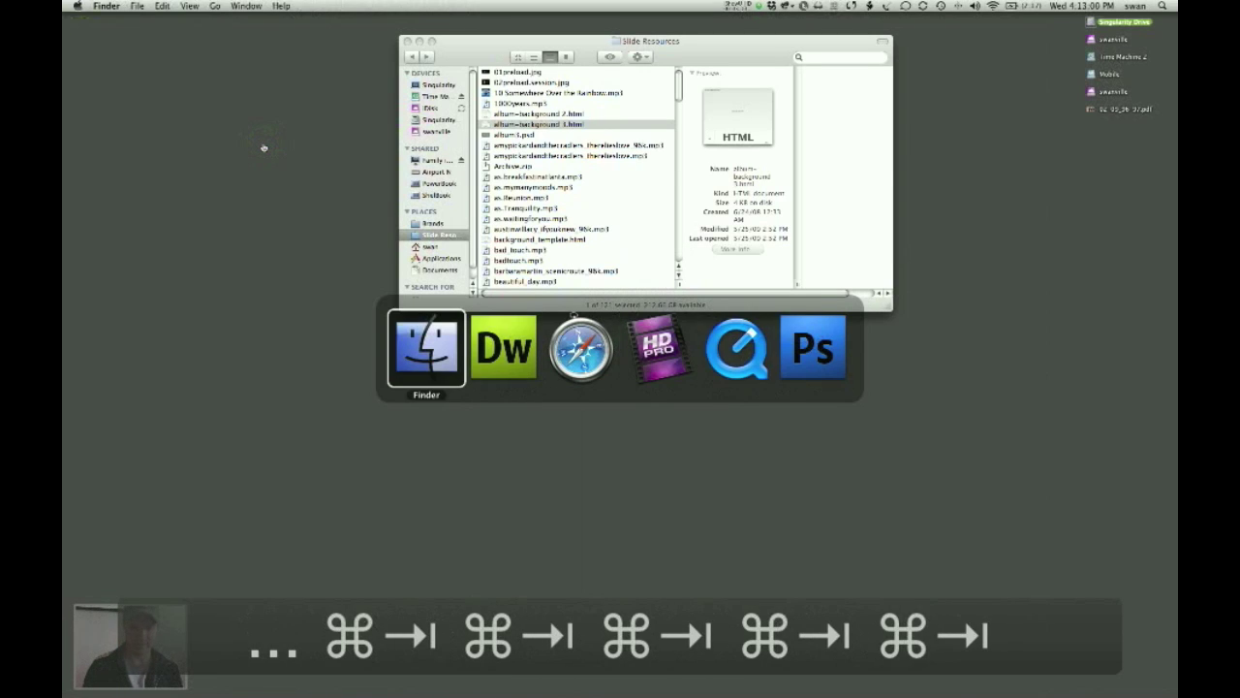
{"action": "key", "text": "super+space"}
{"action": "type", "text": "show"}
{"action": "key", "text": "Return"}
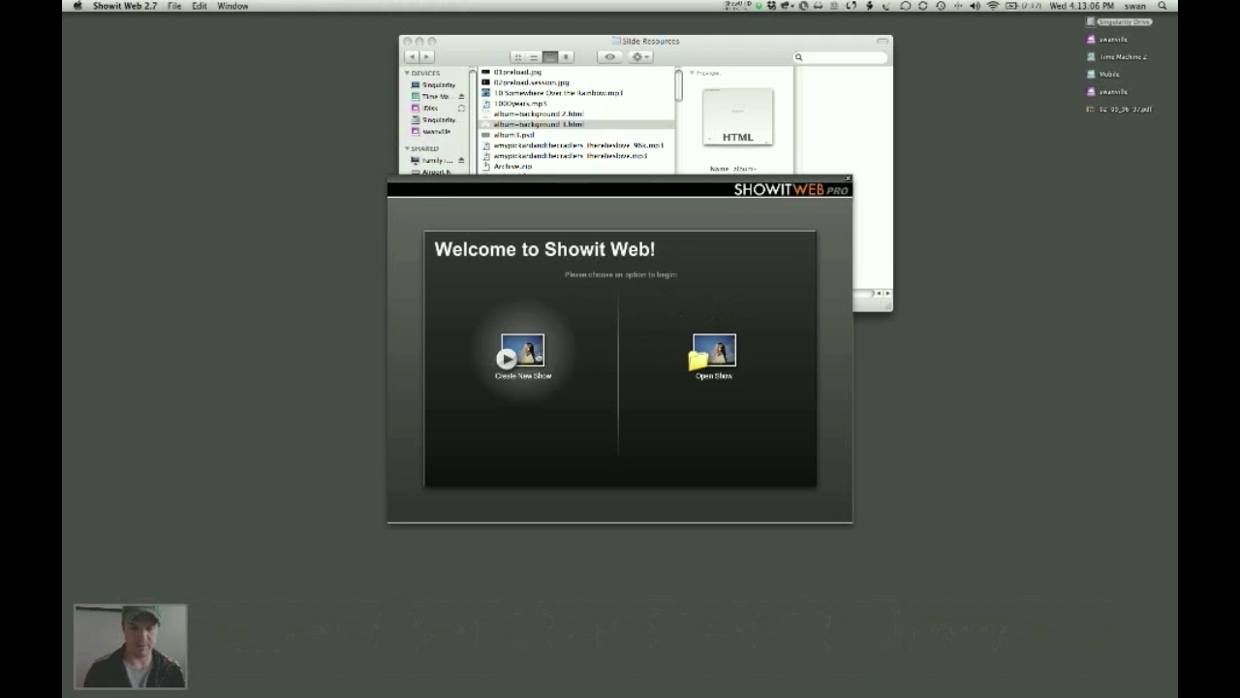
Step: Start setting up a new show with No Movement as the default slide movement
{"action": "left_click", "coordinate": [519, 354]}
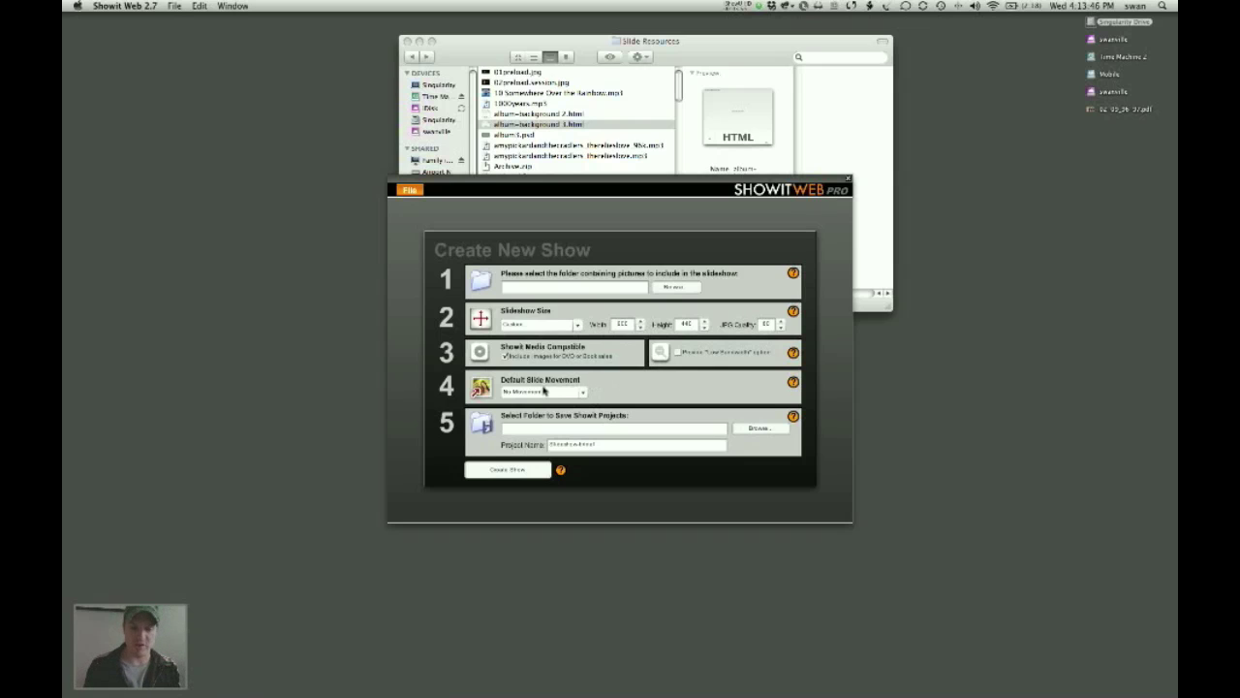
{"action": "left_click", "coordinate": [582, 395]}
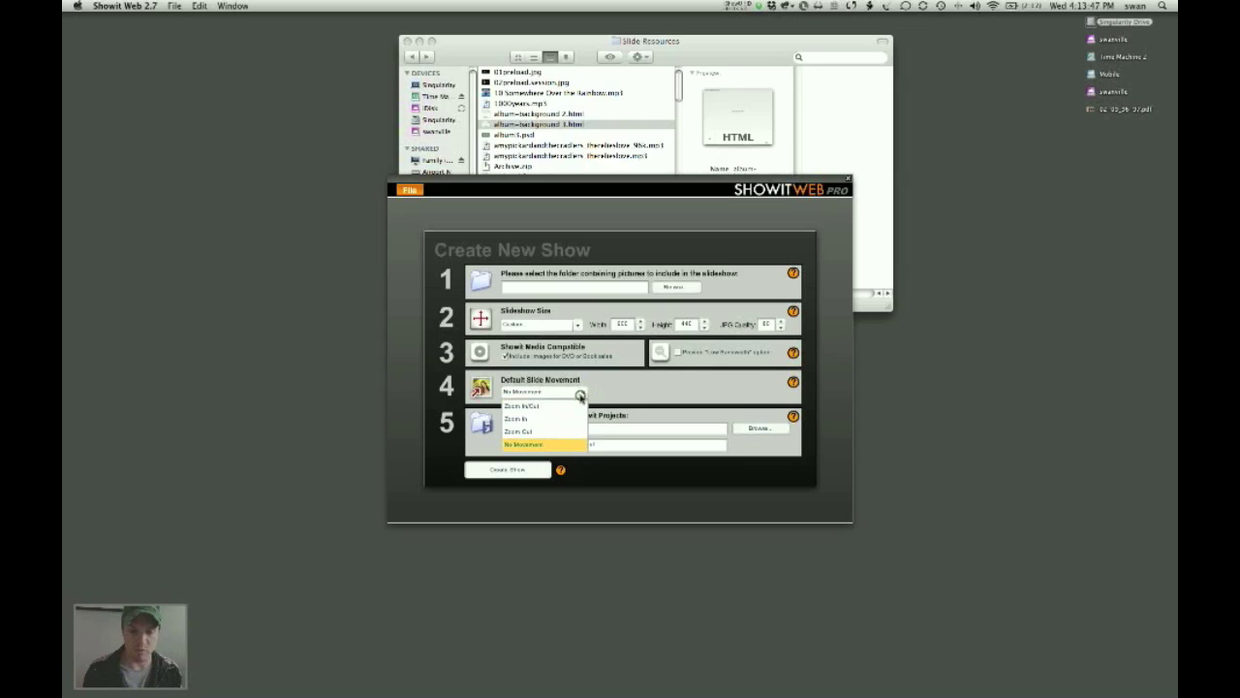
{"action": "left_click", "coordinate": [528, 446]}
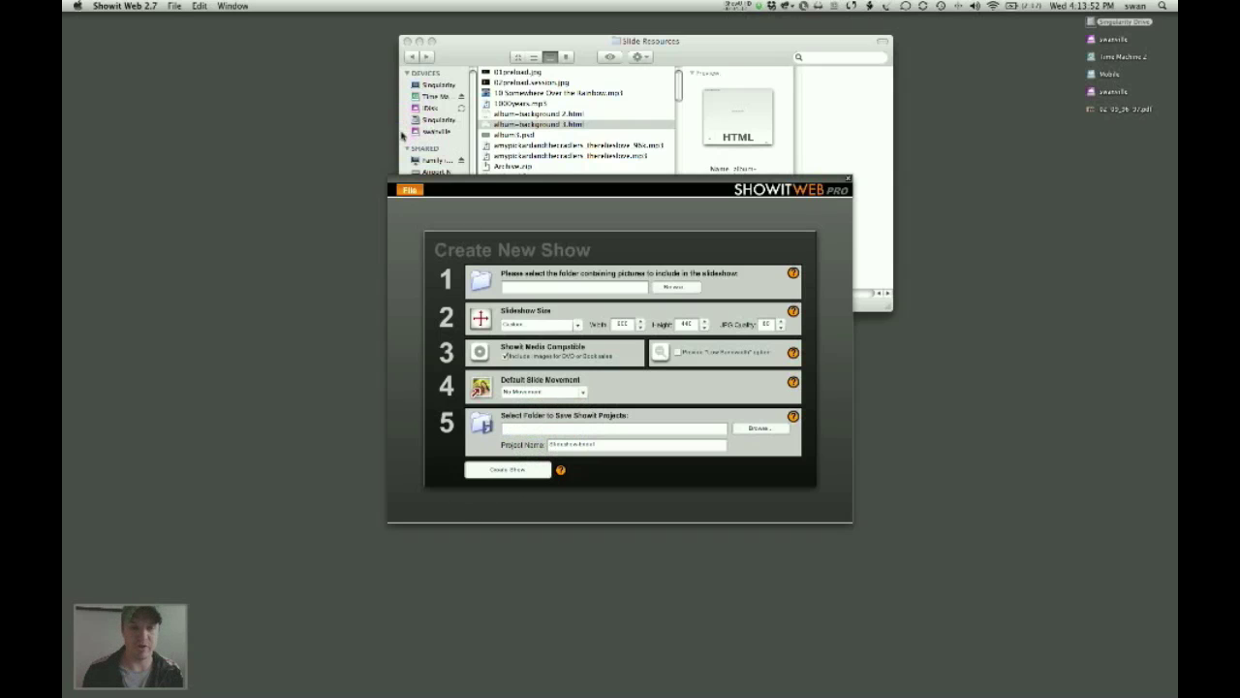
Step: Switch to opening an existing show and open the first one among the recent shows
{"action": "left_click", "coordinate": [410, 191]}
{"action": "left_click", "coordinate": [413, 210]}
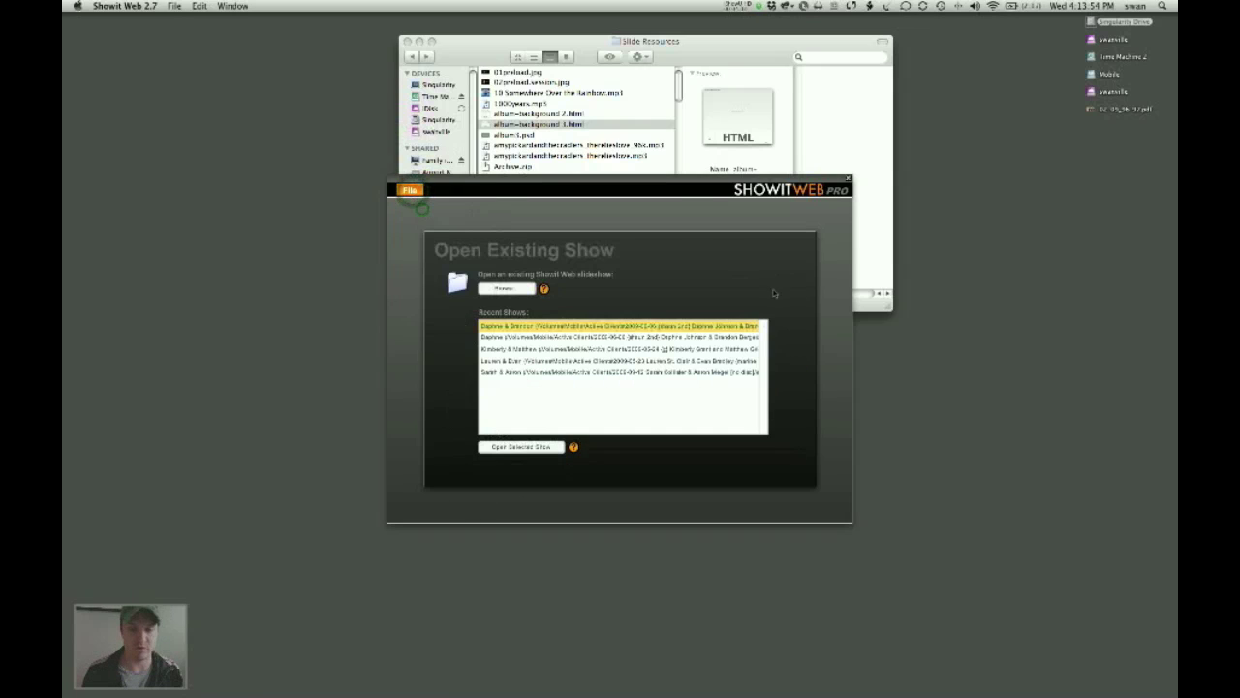
{"action": "left_click", "coordinate": [518, 447]}
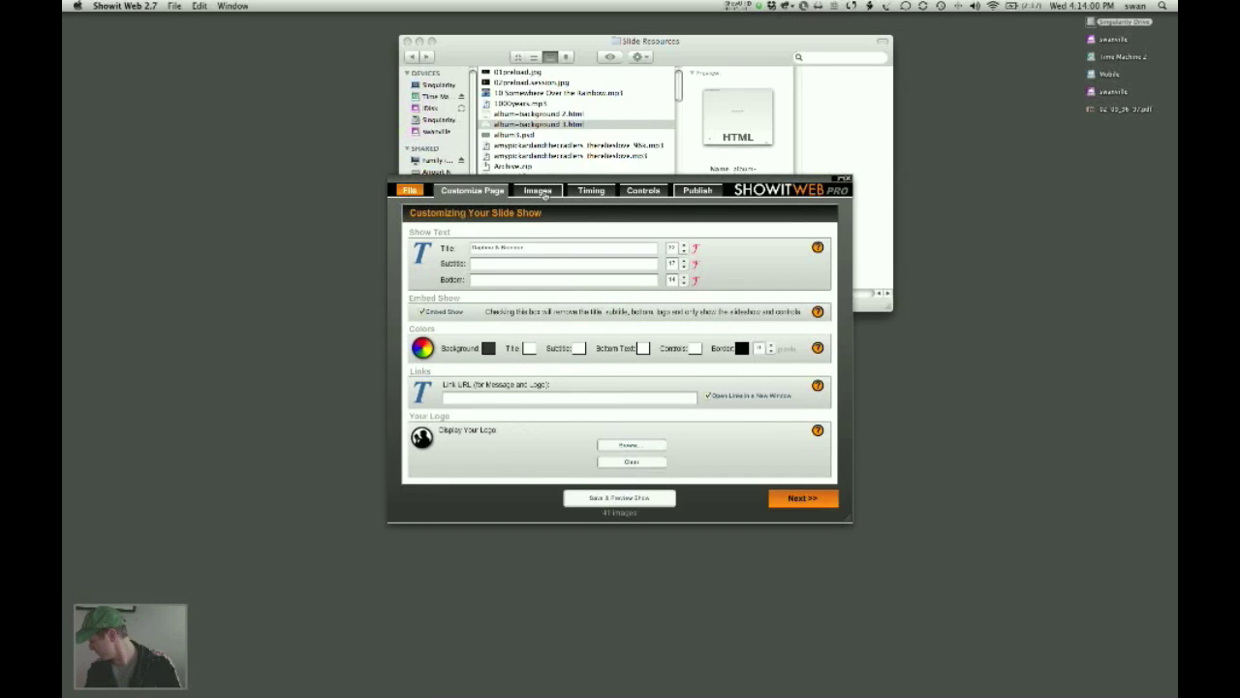
Step: Review the show's images and its timing settings, including record timing, custom timing, and music and templates
{"action": "left_click", "coordinate": [538, 191]}
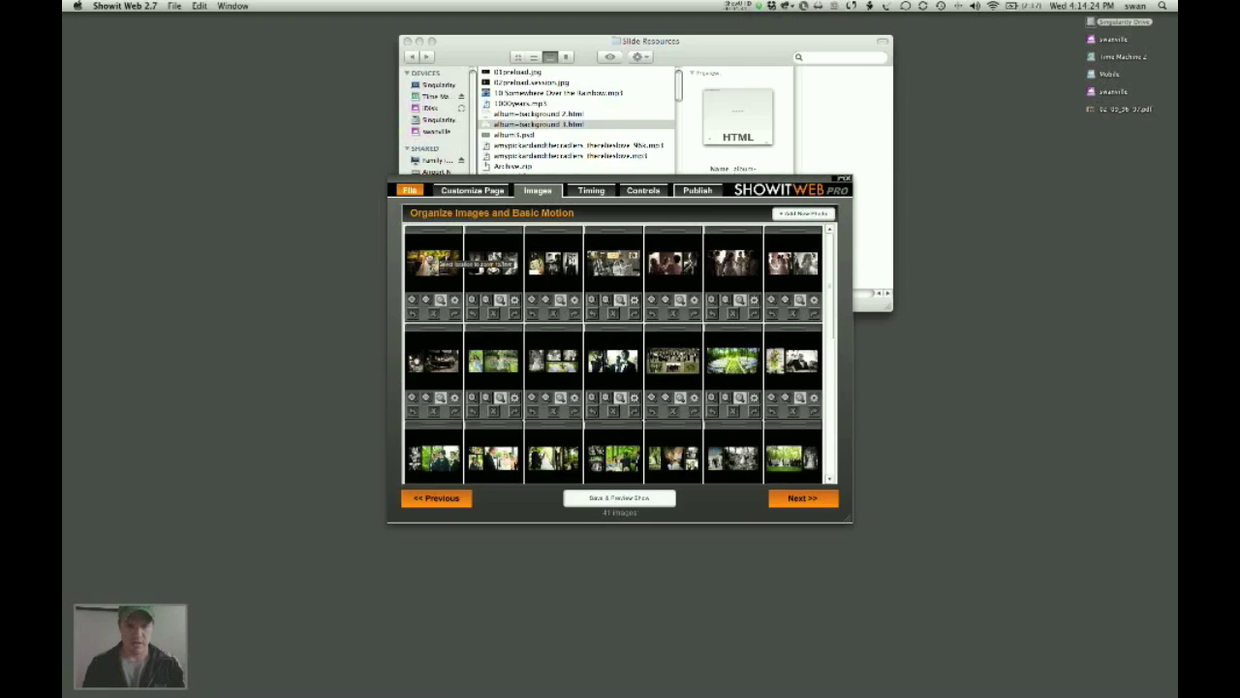
{"action": "left_click", "coordinate": [591, 190]}
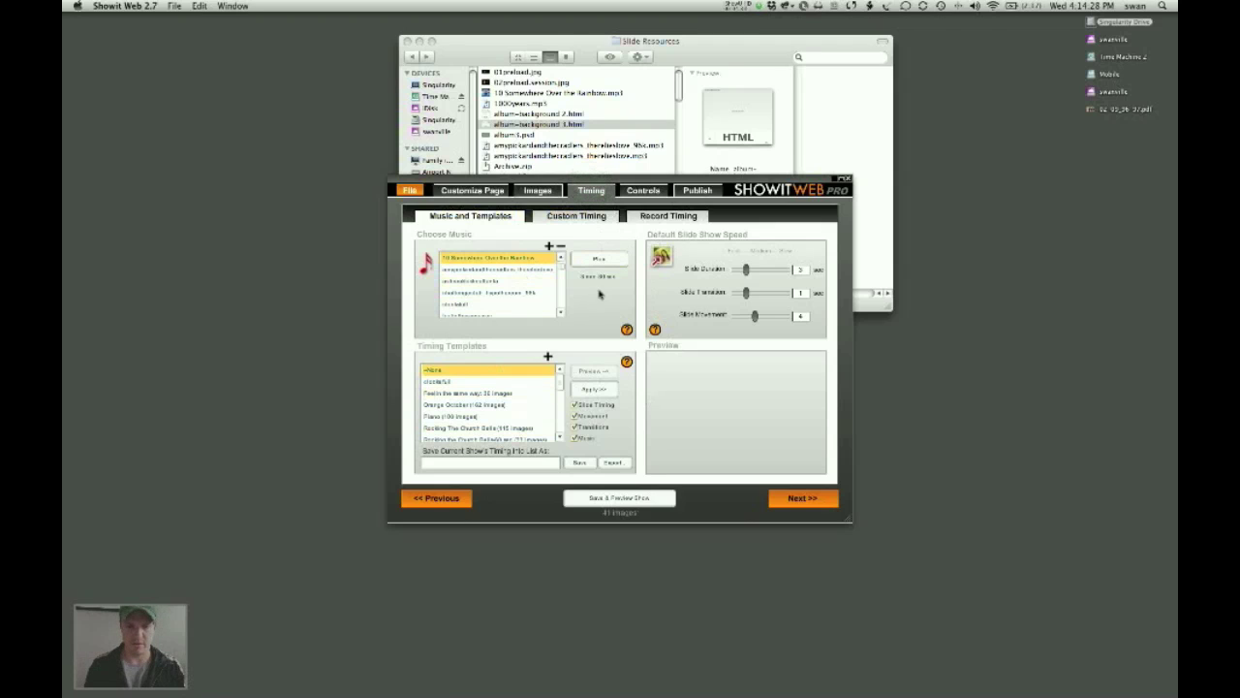
{"action": "left_click", "coordinate": [667, 217]}
{"action": "left_click", "coordinate": [577, 215]}
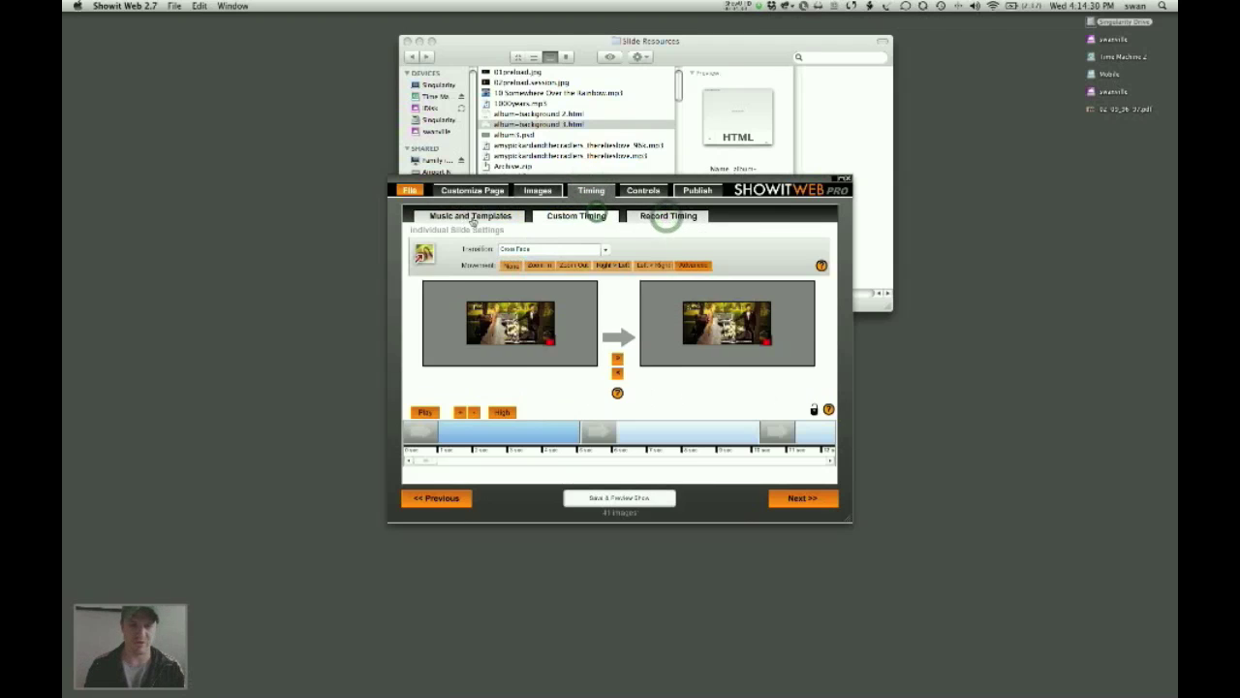
{"action": "left_click", "coordinate": [472, 215]}
Step: In the show's advanced control settings, choose album-background 3.html from Slide Resources as the custom HTML template
{"action": "left_click", "coordinate": [643, 190]}
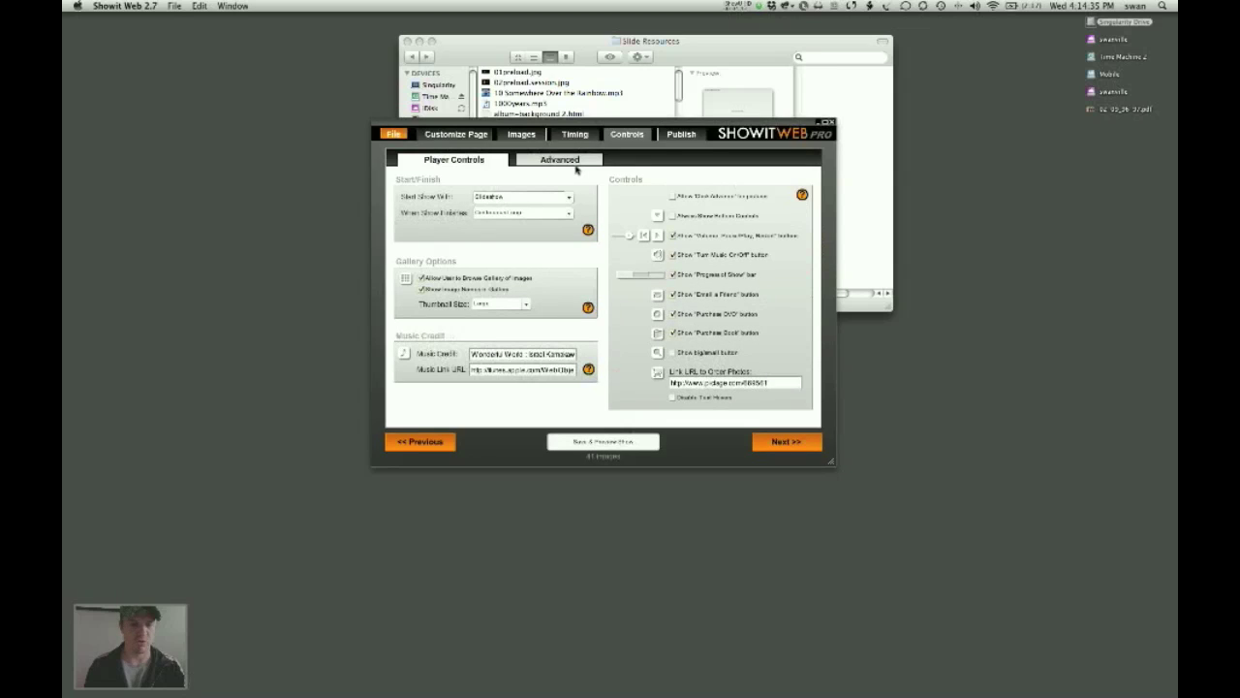
{"action": "left_click", "coordinate": [575, 165]}
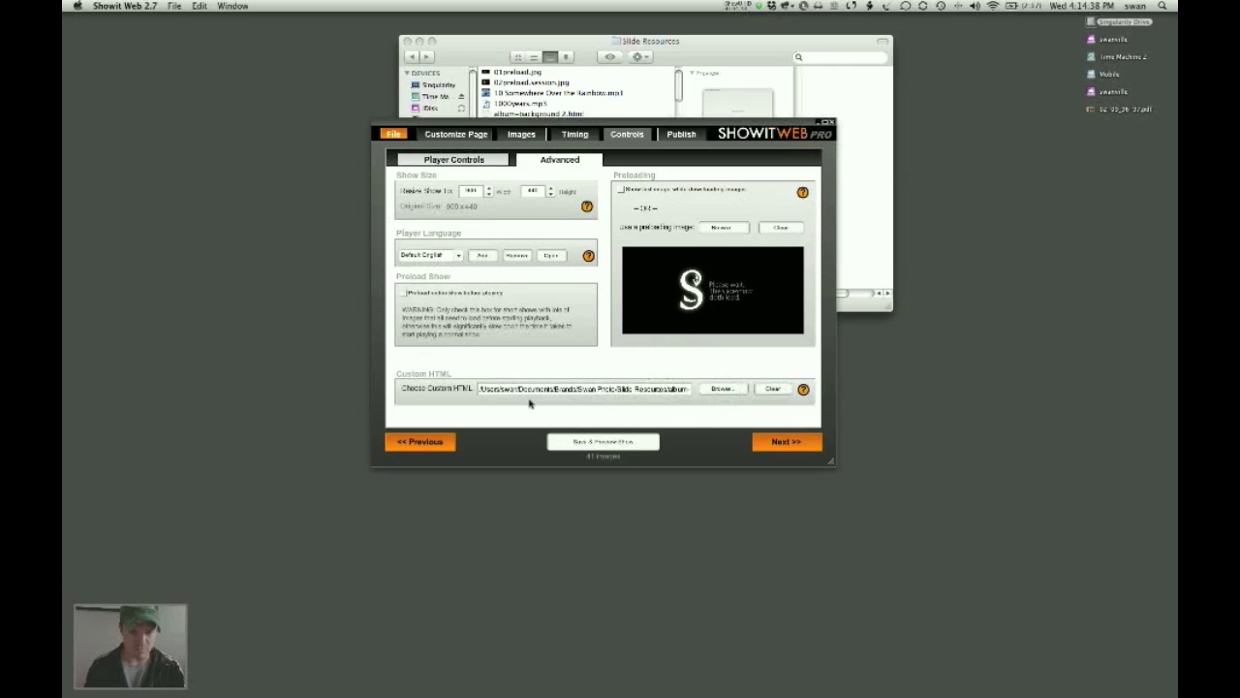
{"action": "left_click", "coordinate": [727, 388]}
{"action": "left_click", "coordinate": [344, 312]}
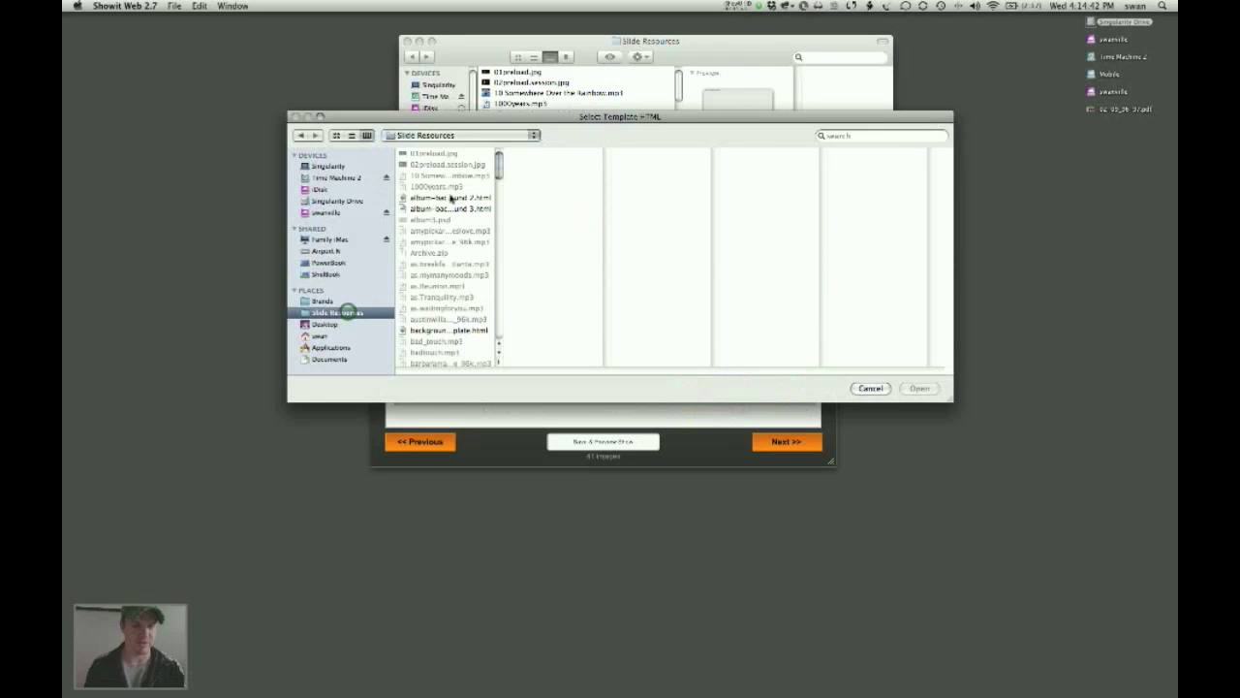
{"action": "left_click", "coordinate": [450, 208]}
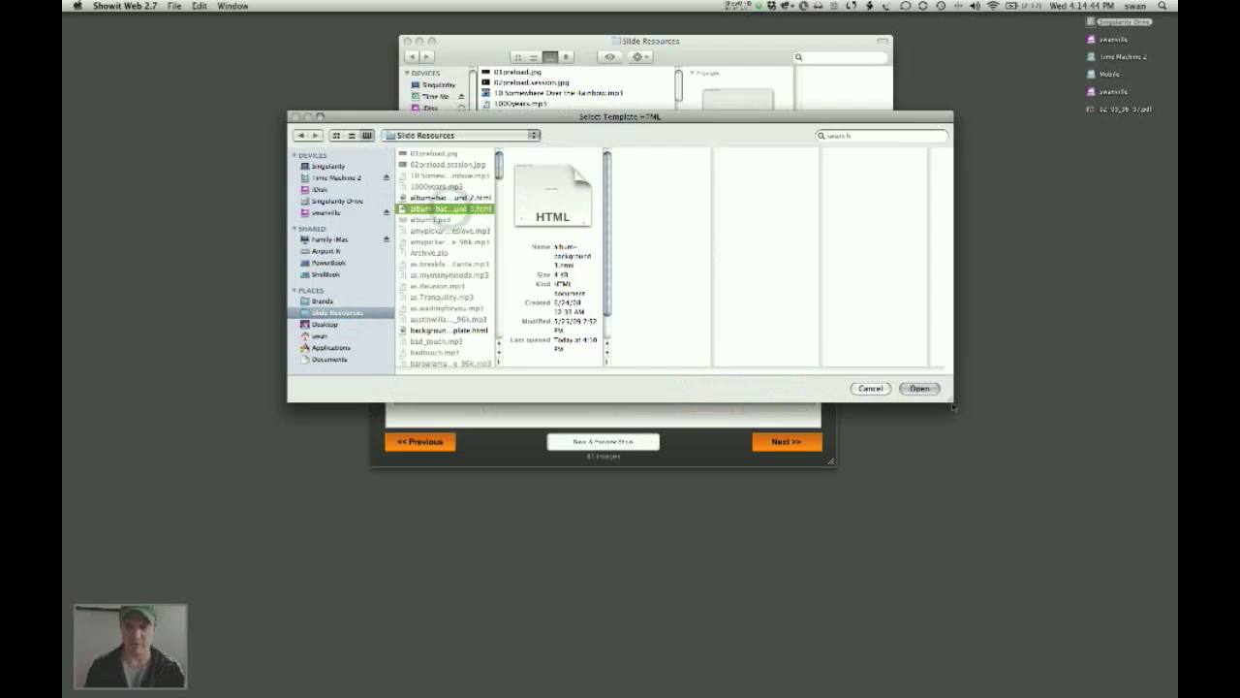
{"action": "left_click", "coordinate": [925, 388]}
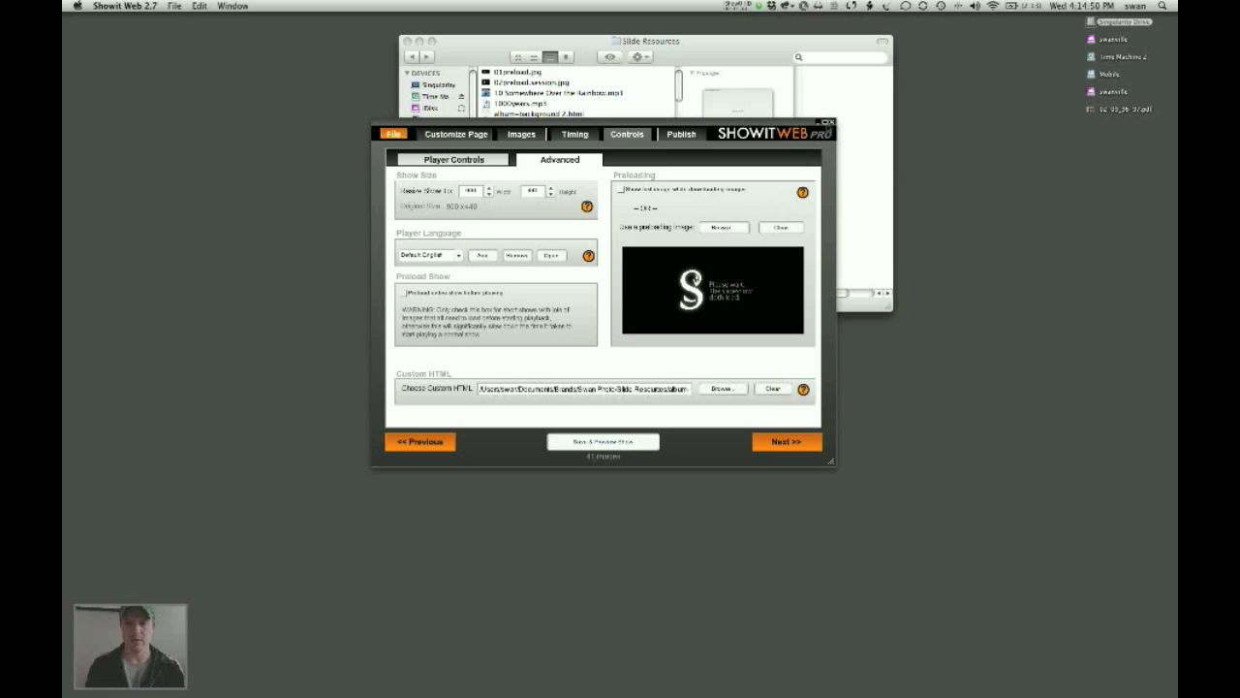
Step: Switch to Safari and load the suggested client slideshow page from the clients folder of the photographer's website
{"action": "left_click", "coordinate": [570, 684]}
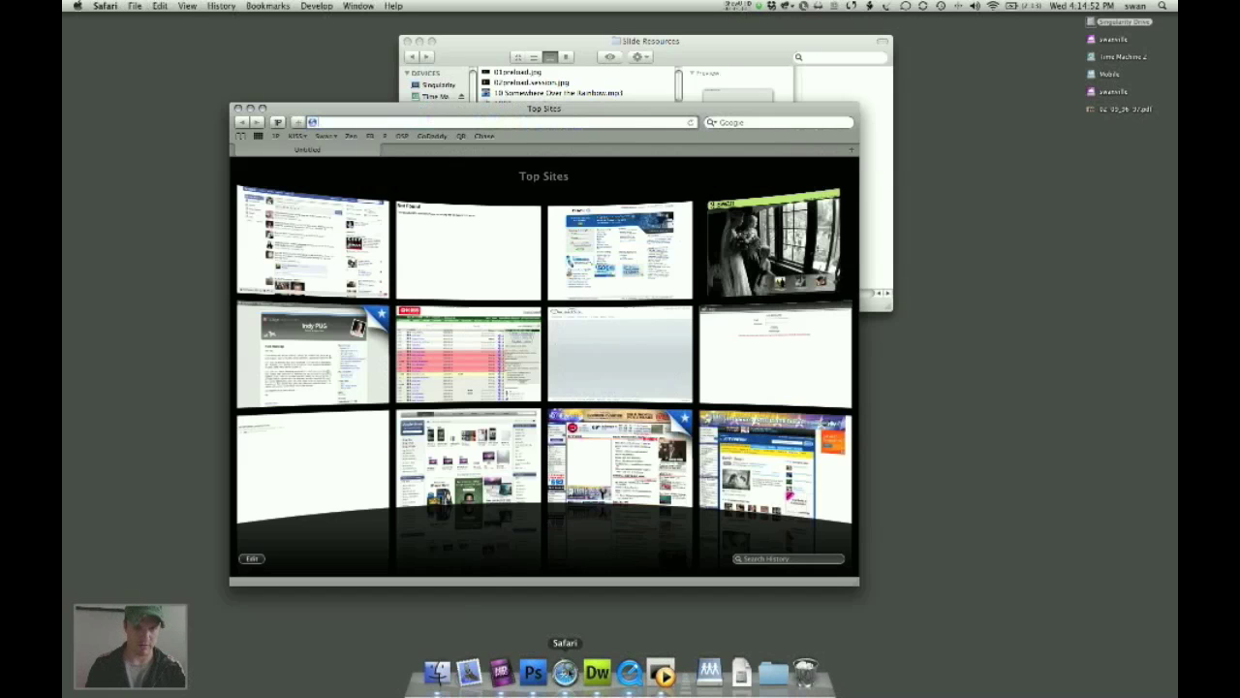
{"action": "left_click", "coordinate": [481, 127]}
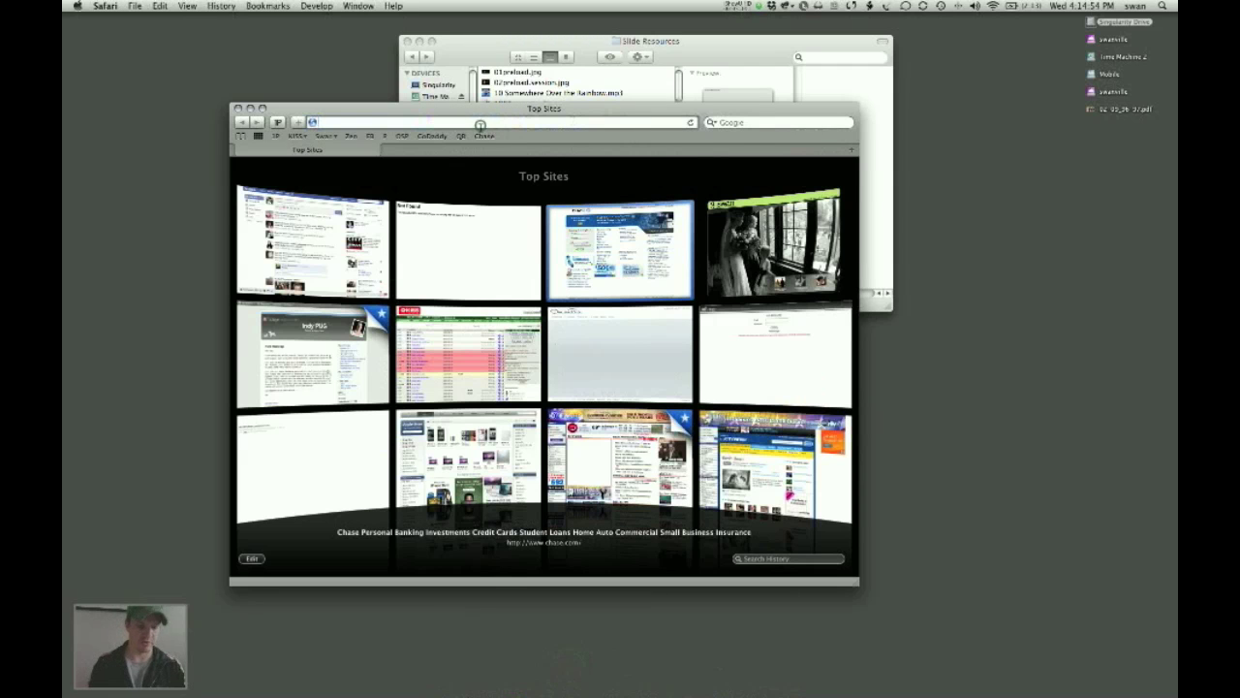
{"action": "type", "text": "http://www.KevinSwan.com"}
{"action": "type", "text": "/cli"}
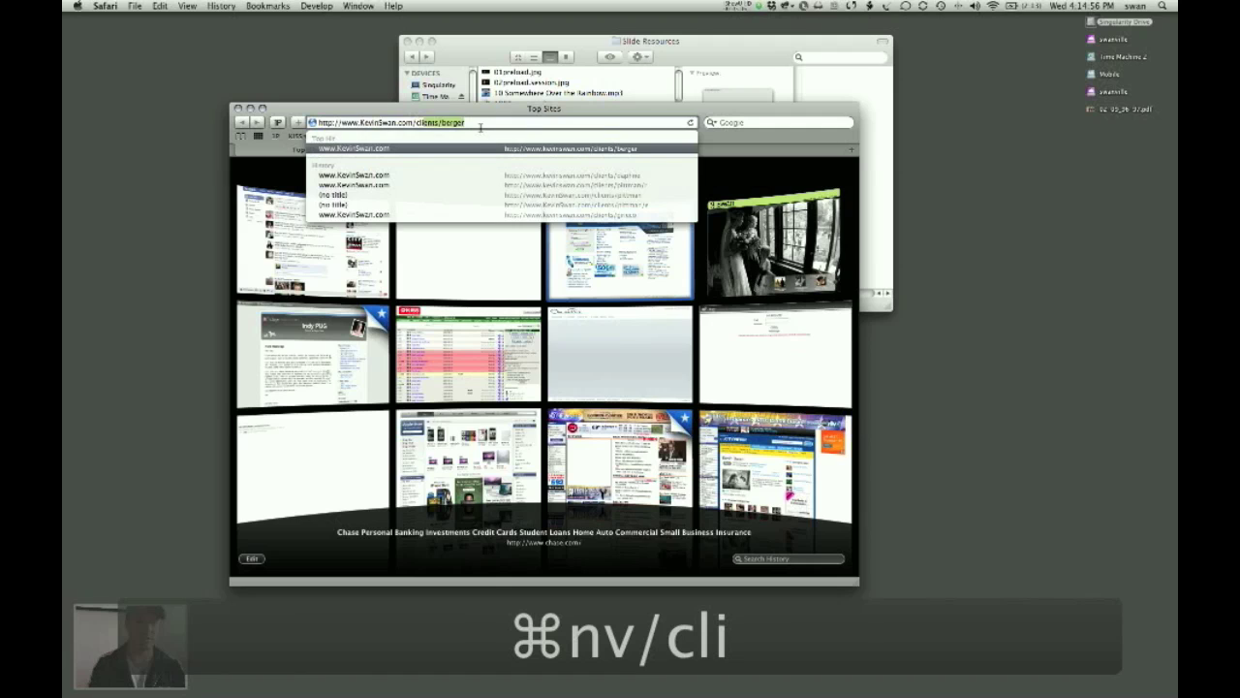
{"action": "key", "text": "Return"}
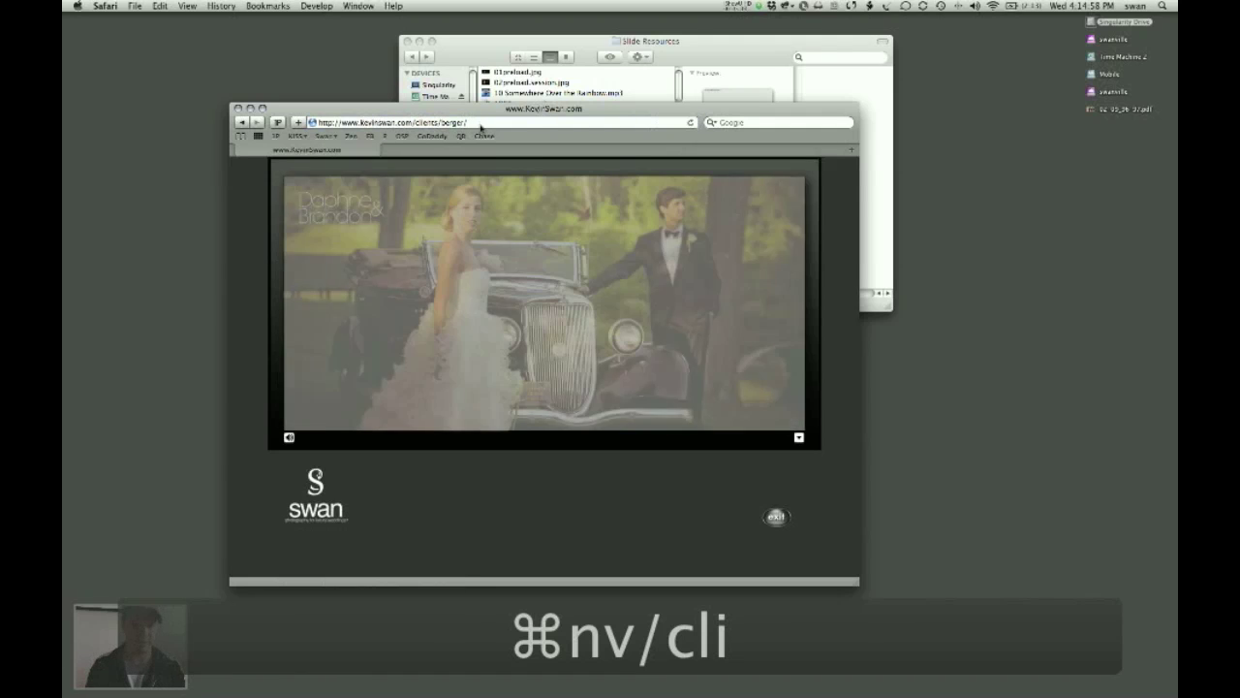
Step: View the slideshow page's source code, enlarge the source window, and highlight the stylesheet link line
{"action": "left_click", "coordinate": [187, 6]}
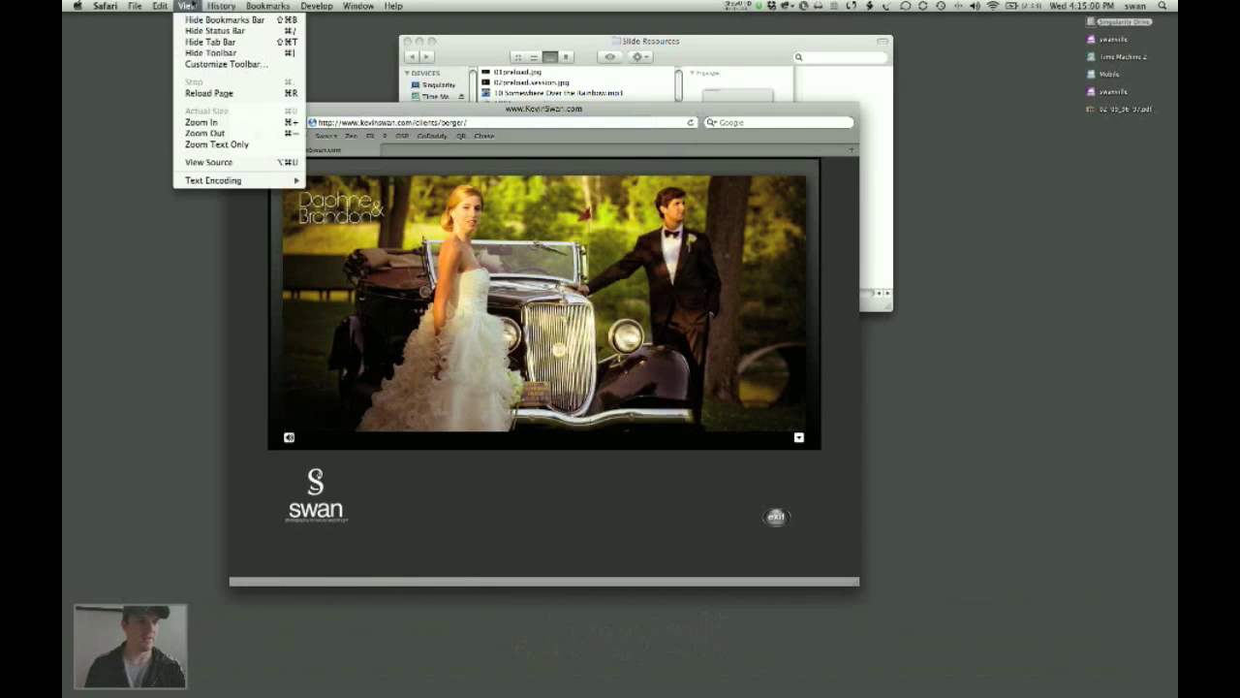
{"action": "left_click", "coordinate": [208, 162]}
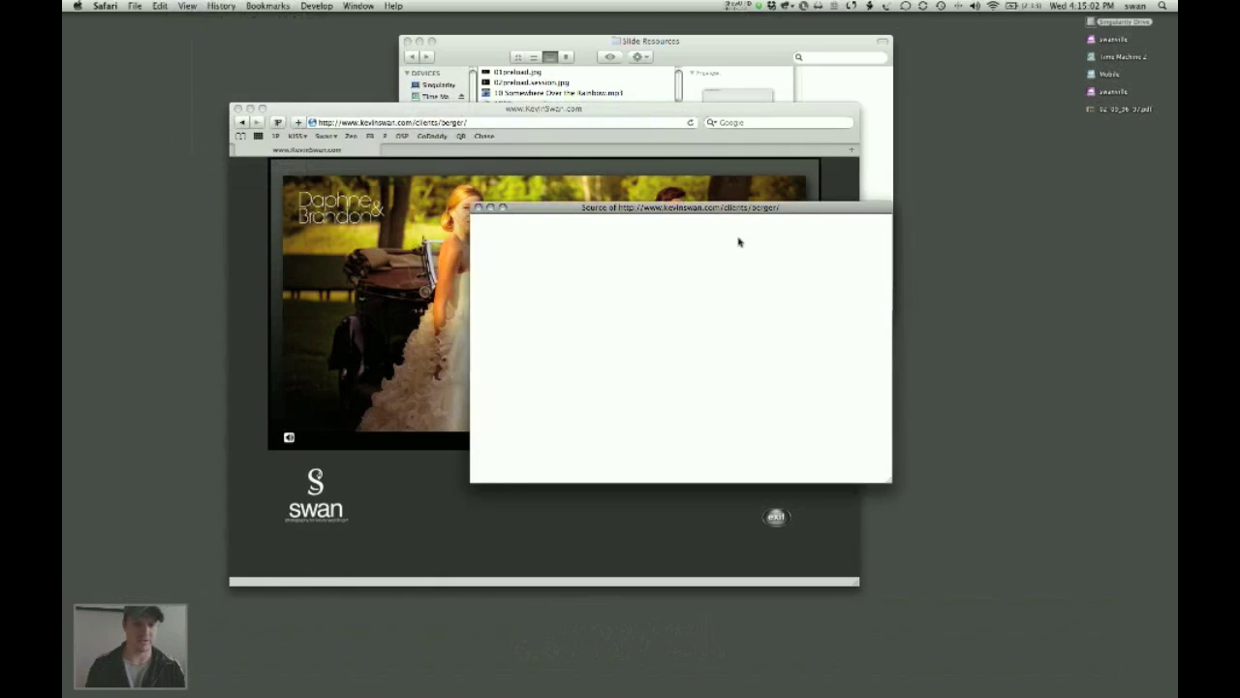
{"action": "left_click", "coordinate": [885, 477]}
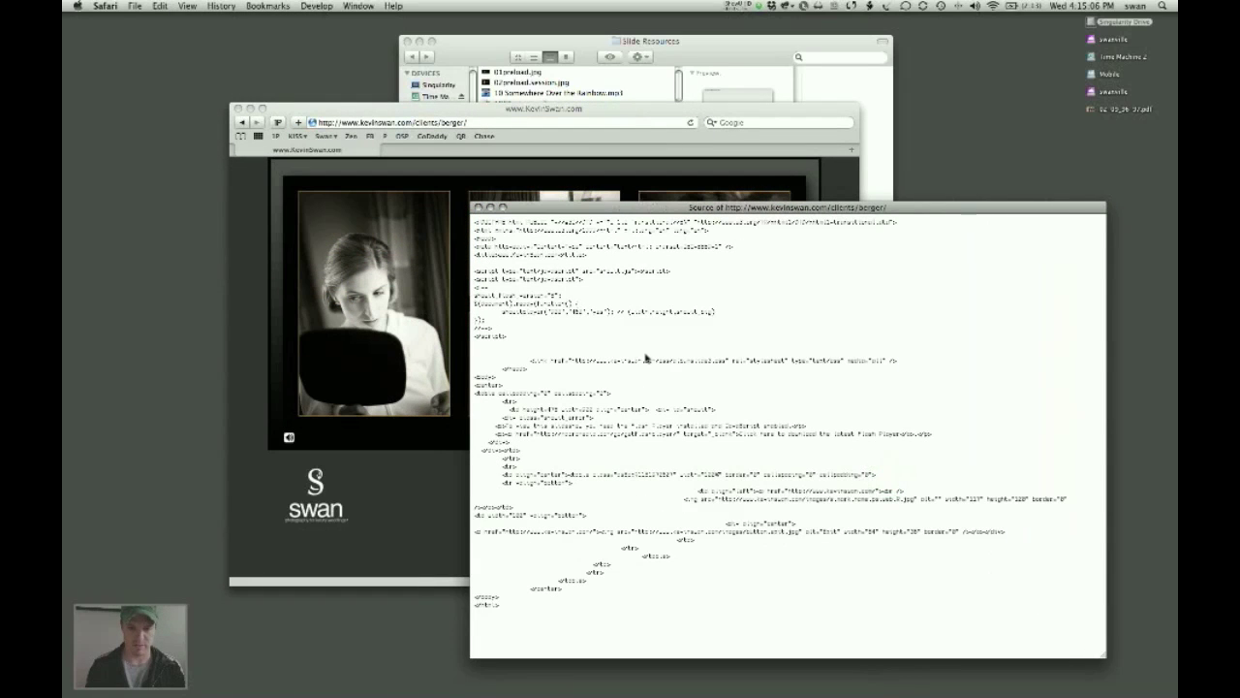
{"action": "triple_click", "coordinate": [526, 360]}
{"action": "left_click_drag", "start_coordinate": [790, 354], "coordinate": [728, 359]}
Step: Return to the slideshow page to look it over, close it, and bring its source code window forward
{"action": "left_click", "coordinate": [364, 469]}
{"action": "key", "text": "super+e"}
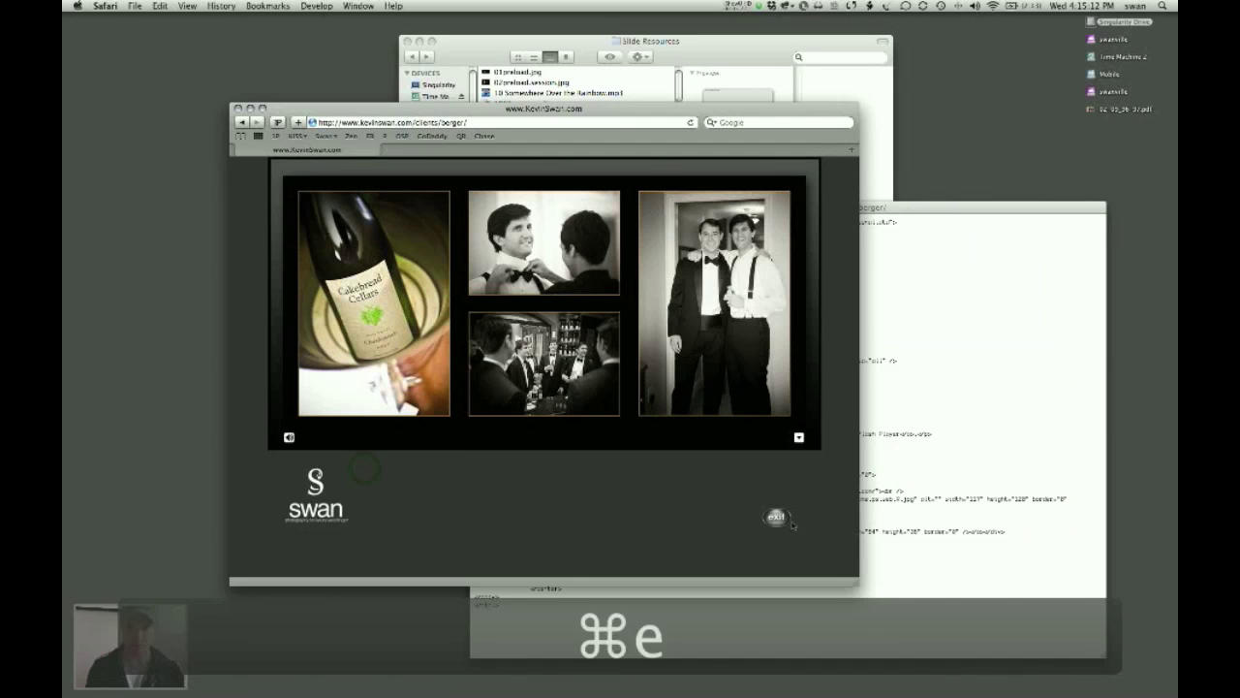
{"action": "key", "text": "super+w"}
{"action": "left_click", "coordinate": [920, 424]}
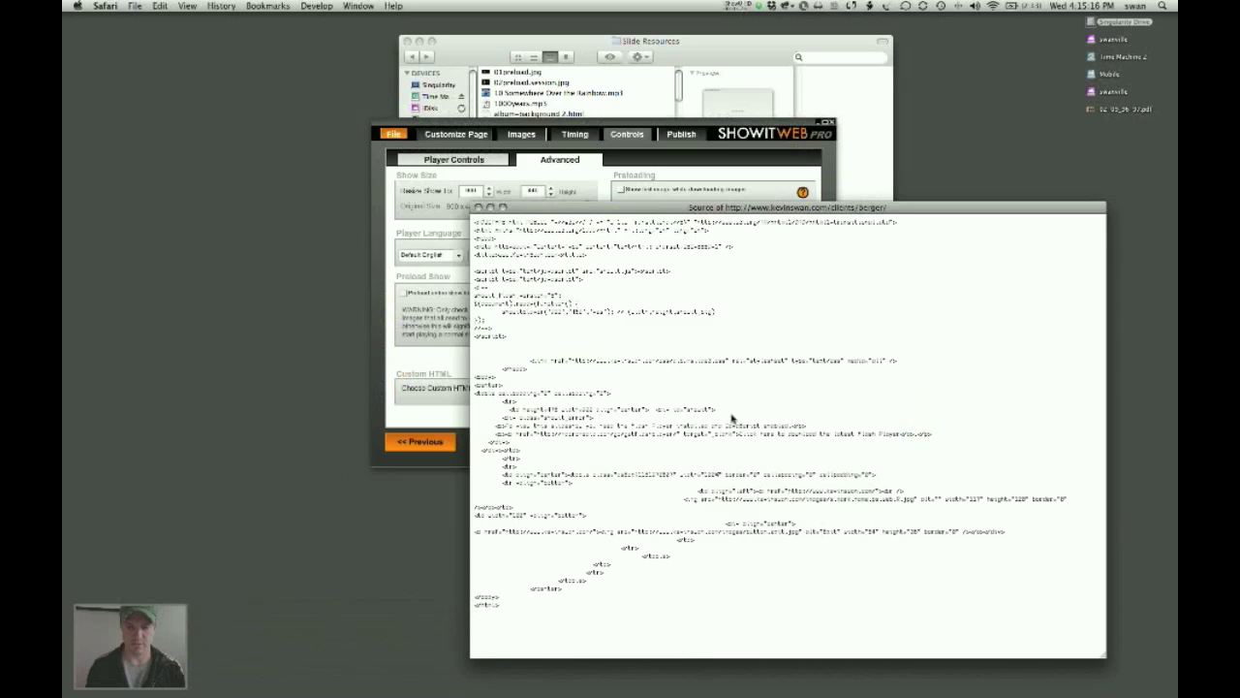
Step: Look through the Slide Resources folder and launch Transmit by searching the system for "tr"
{"action": "left_click", "coordinate": [718, 65]}
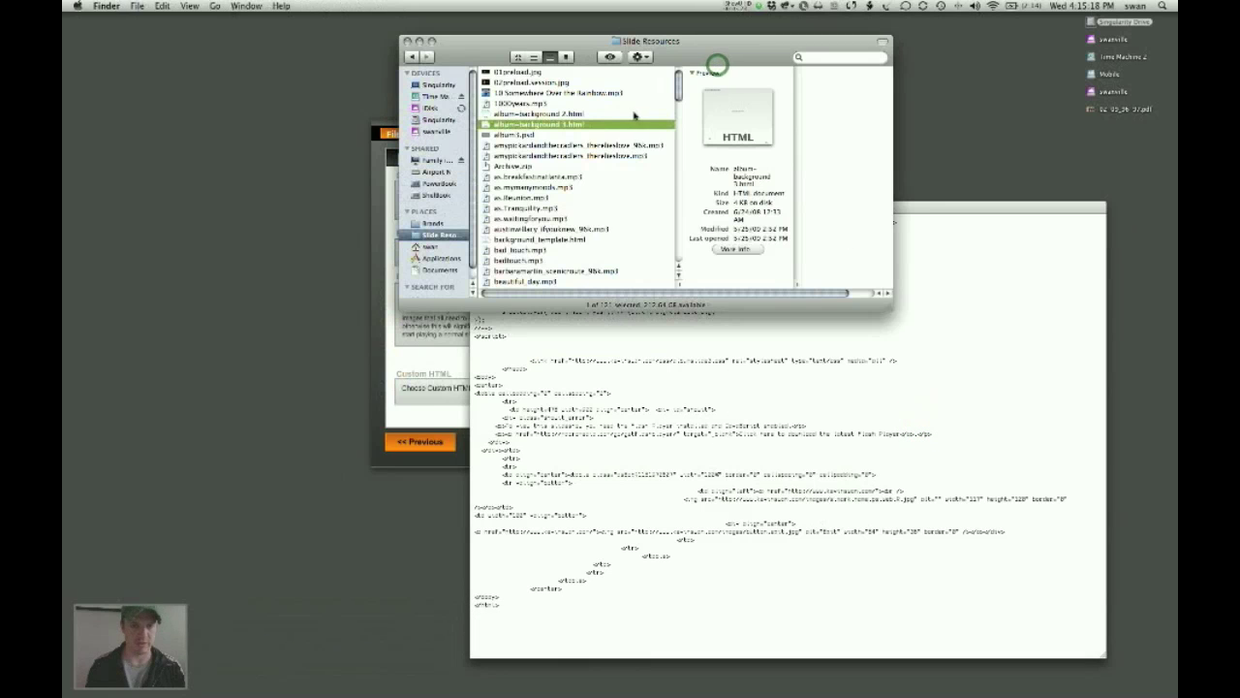
{"action": "scroll", "coordinate": [634, 115], "scroll_direction": "down", "scroll_amount": 20}
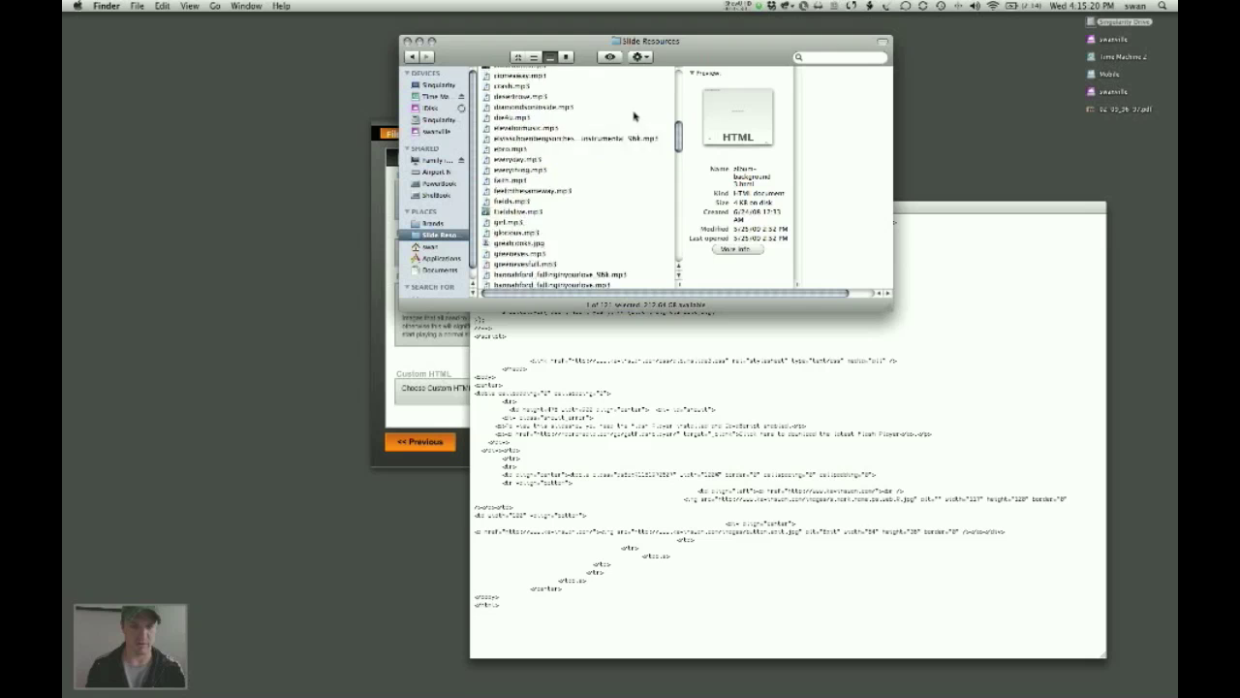
{"action": "key", "text": "super+space"}
{"action": "type", "text": "tr"}
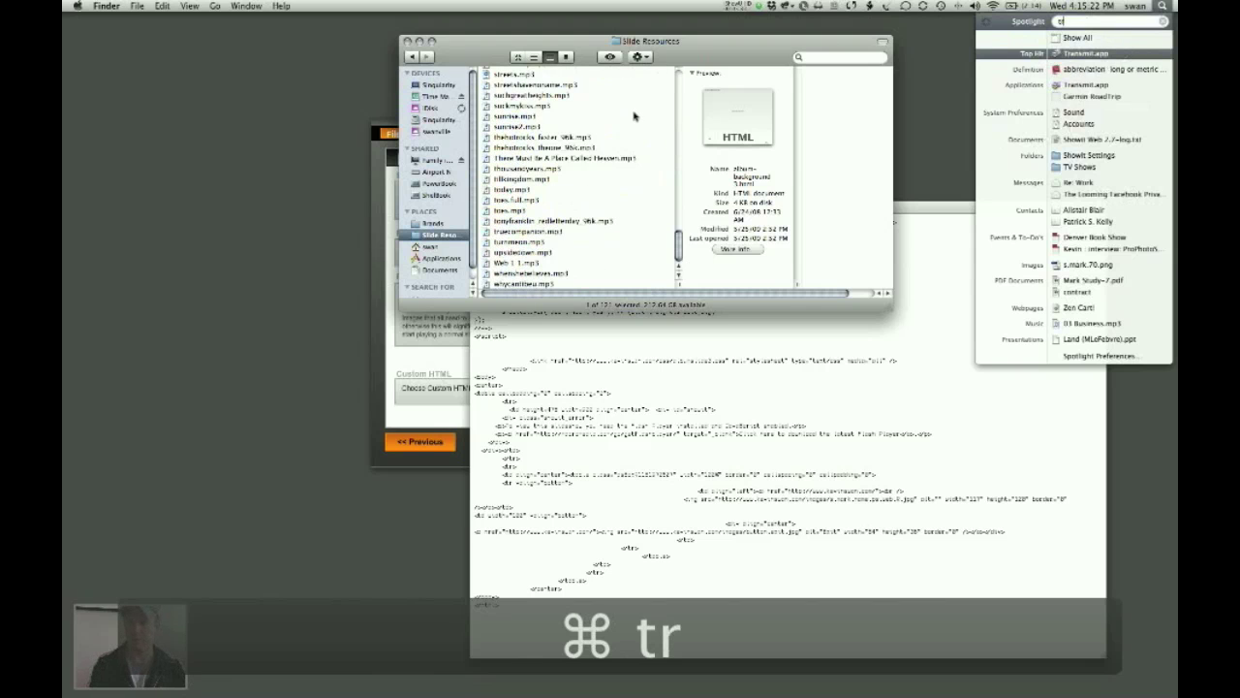
{"action": "key", "text": "Escape"}
Step: Close the page's source code window and move the Transmit window up beside the Slide Resources window
{"action": "left_click", "coordinate": [973, 281]}
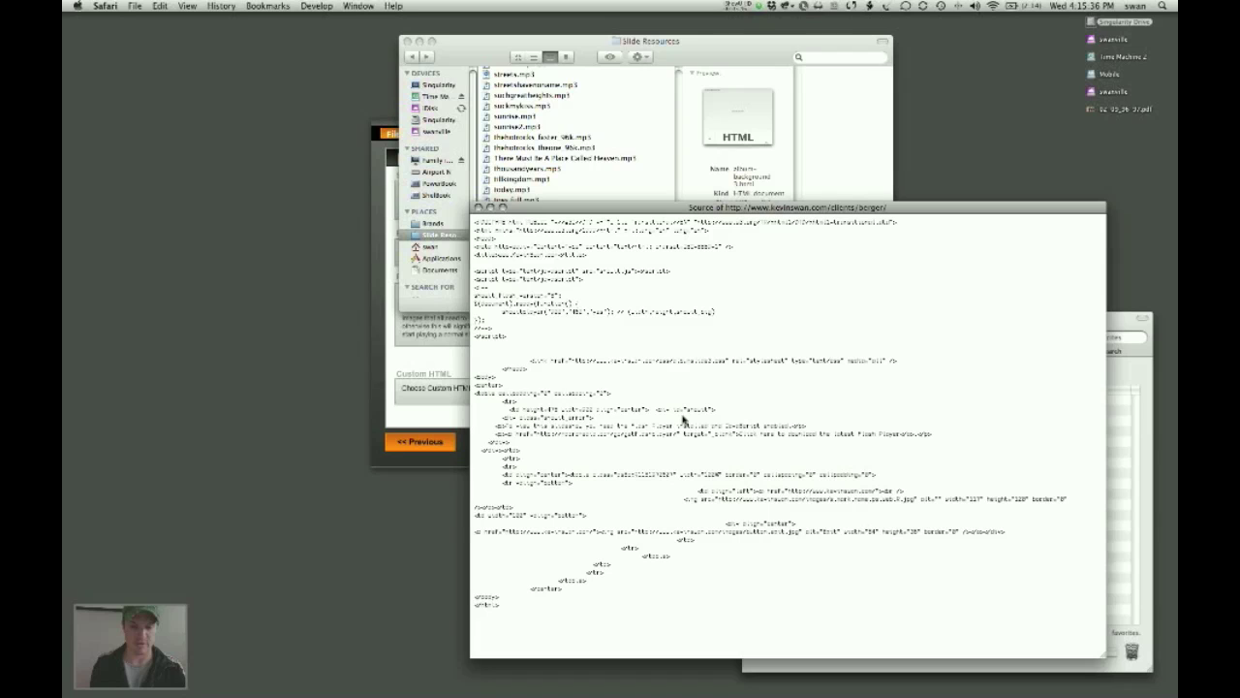
{"action": "key", "text": "super+w"}
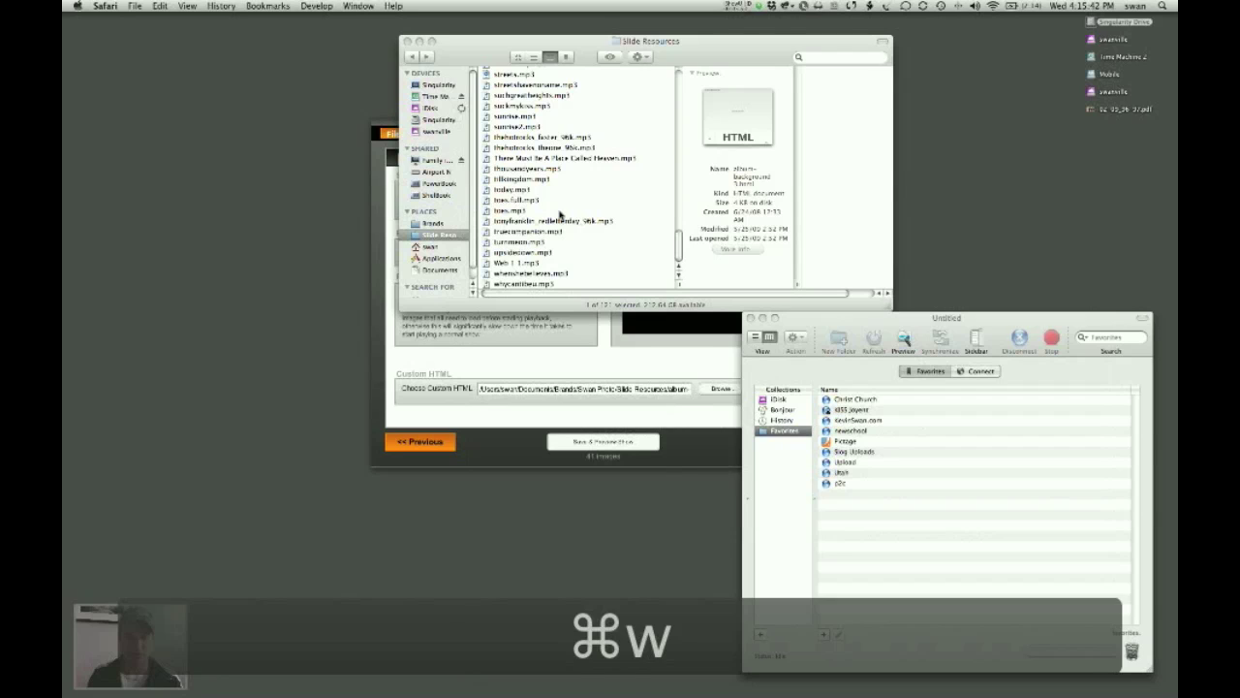
{"action": "left_click_drag", "start_coordinate": [806, 318], "coordinate": [799, 293]}
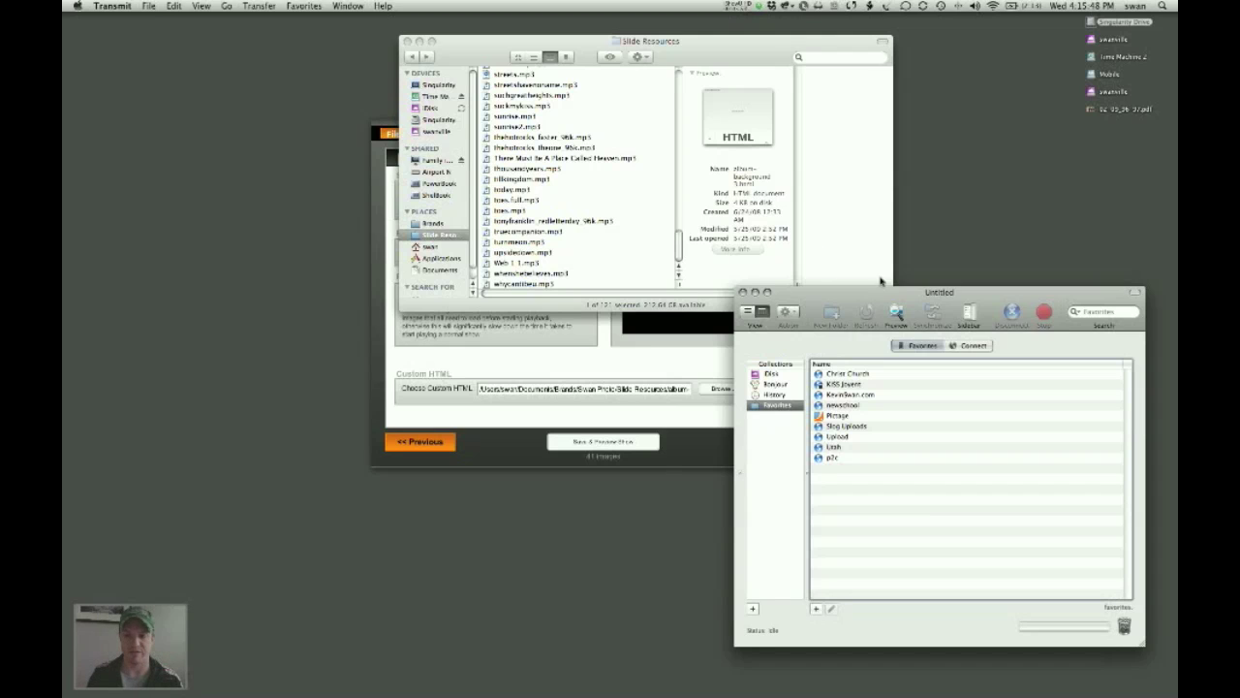
{"action": "left_click_drag", "start_coordinate": [944, 291], "coordinate": [951, 160]}
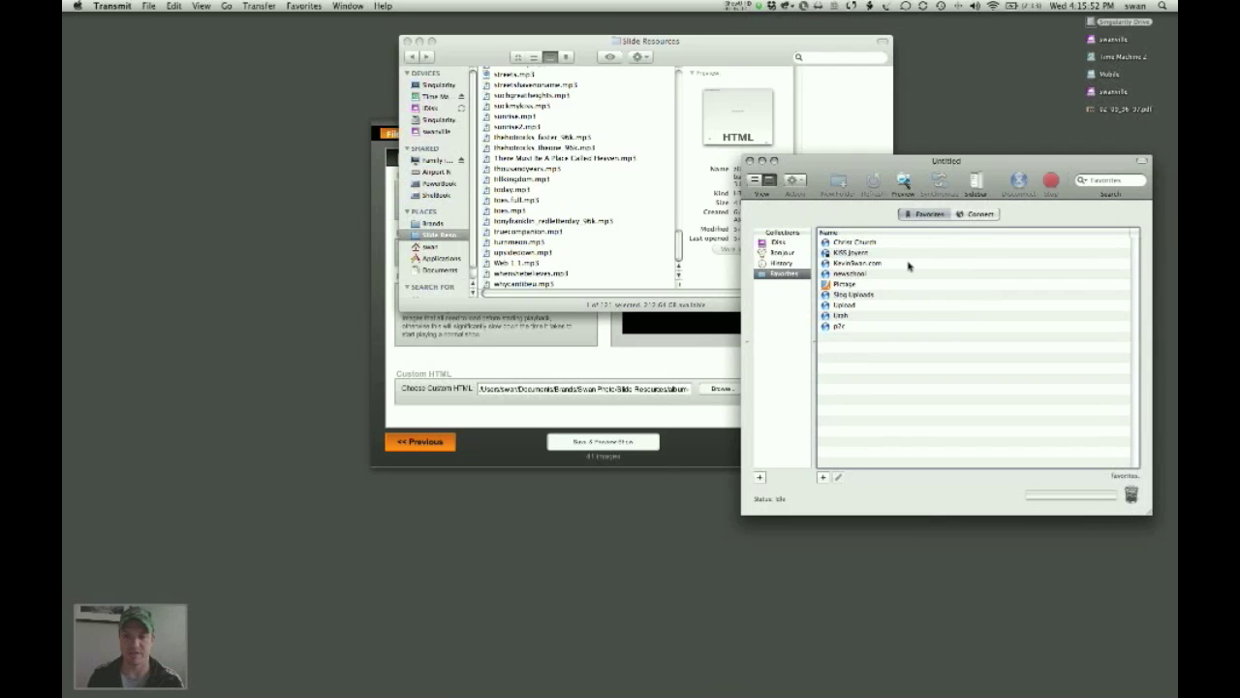
Step: Connect to the photographer's website server from the Transmit favorites and open albumslide3.css from its css folder in Dreamweaver
{"action": "double_click", "coordinate": [863, 262]}
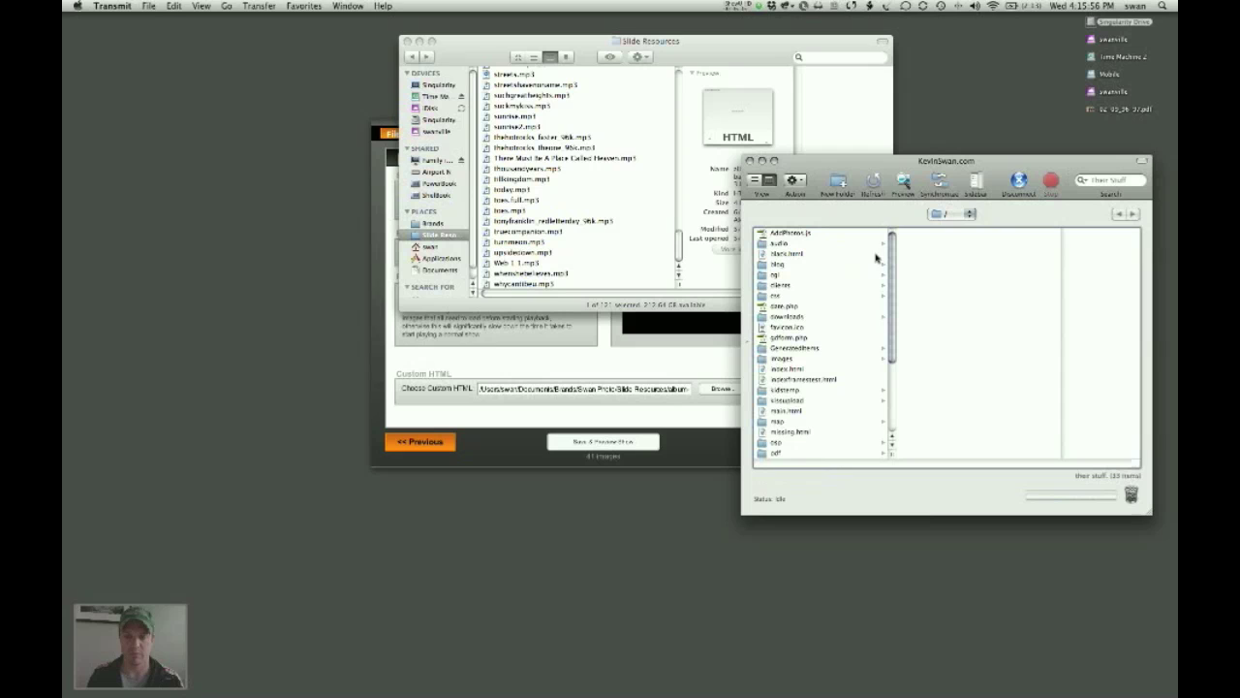
{"action": "left_click", "coordinate": [785, 295]}
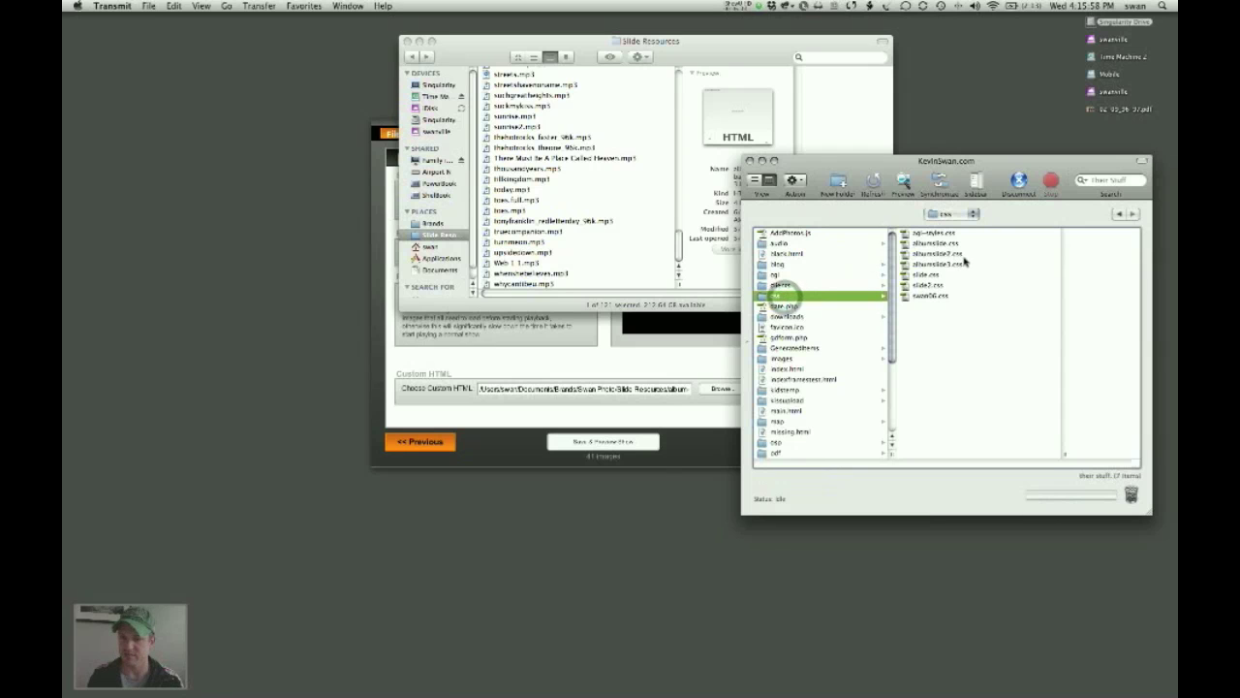
{"action": "double_click", "coordinate": [932, 263]}
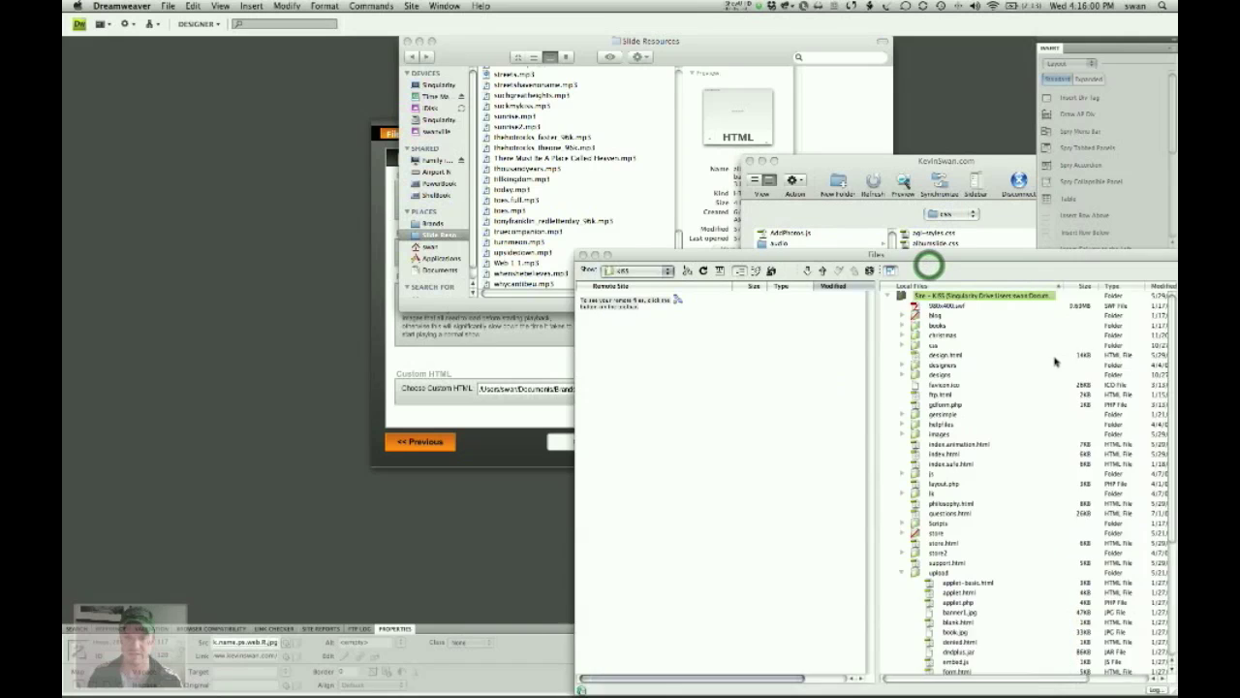
Step: Narrow the albumslide3.css document window to about a third of its width and view the body rule at its start
{"action": "scroll", "coordinate": [371, 225], "scroll_direction": "up", "scroll_amount": 5}
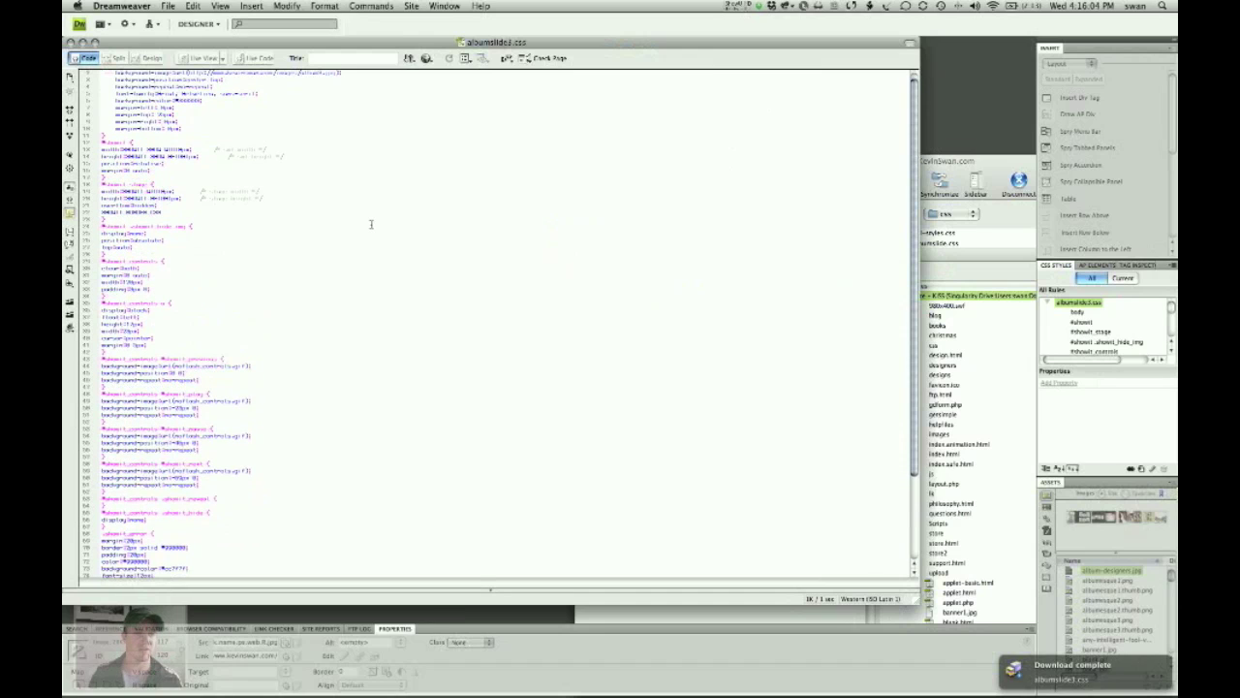
{"action": "left_click_drag", "start_coordinate": [915, 600], "coordinate": [372, 602]}
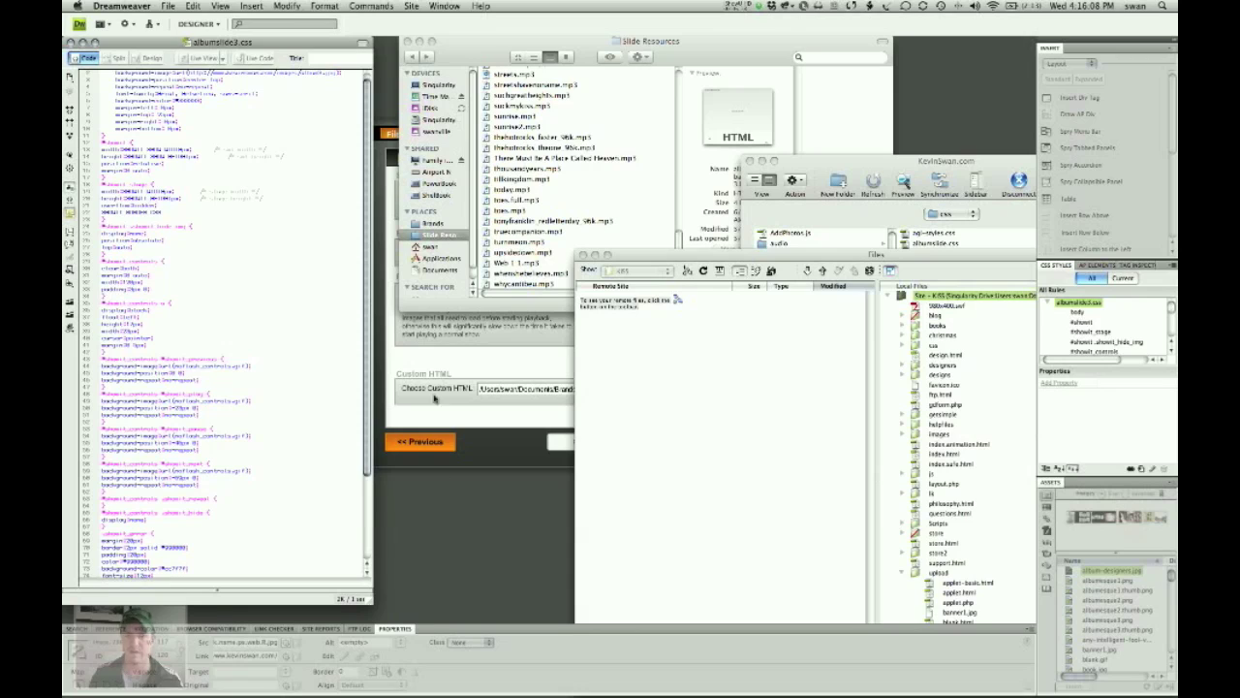
{"action": "scroll", "coordinate": [180, 295], "scroll_direction": "up", "scroll_amount": 1}
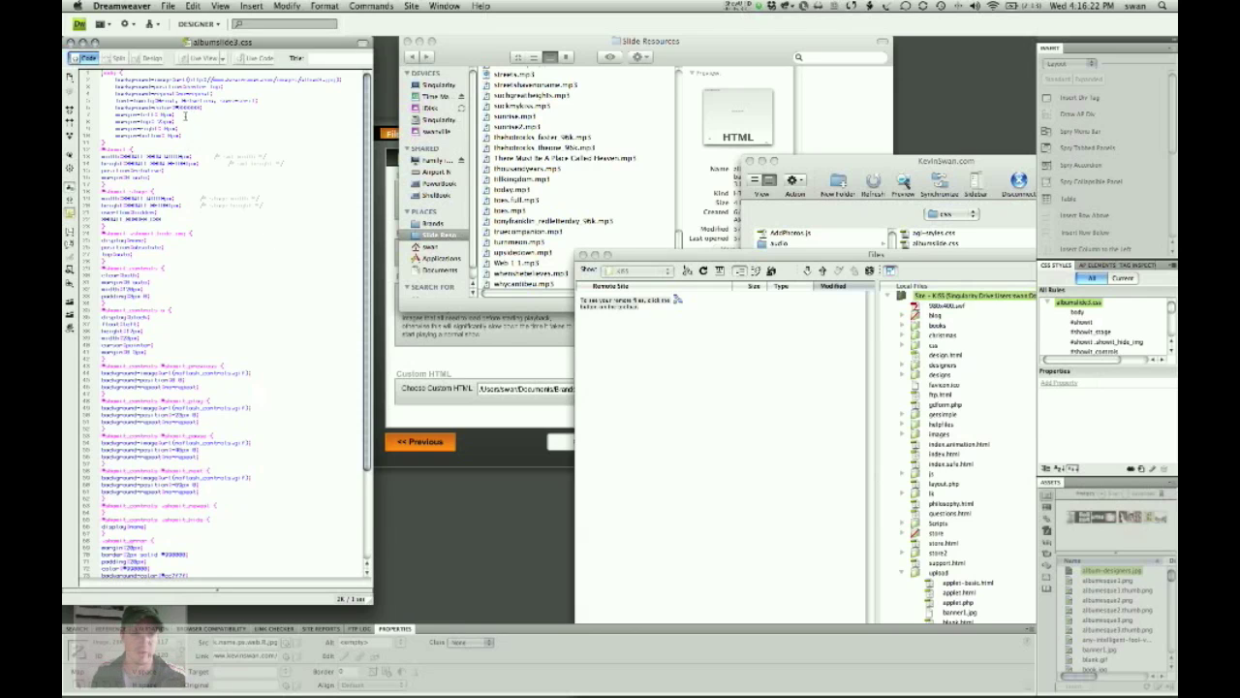
Step: Look through the rules of albumslide3.css from start to end and highlight the background-image line in the body rule
{"action": "scroll", "coordinate": [117, 100], "scroll_direction": "down", "scroll_amount": 2}
{"action": "scroll", "coordinate": [117, 101], "scroll_direction": "down", "scroll_amount": 1}
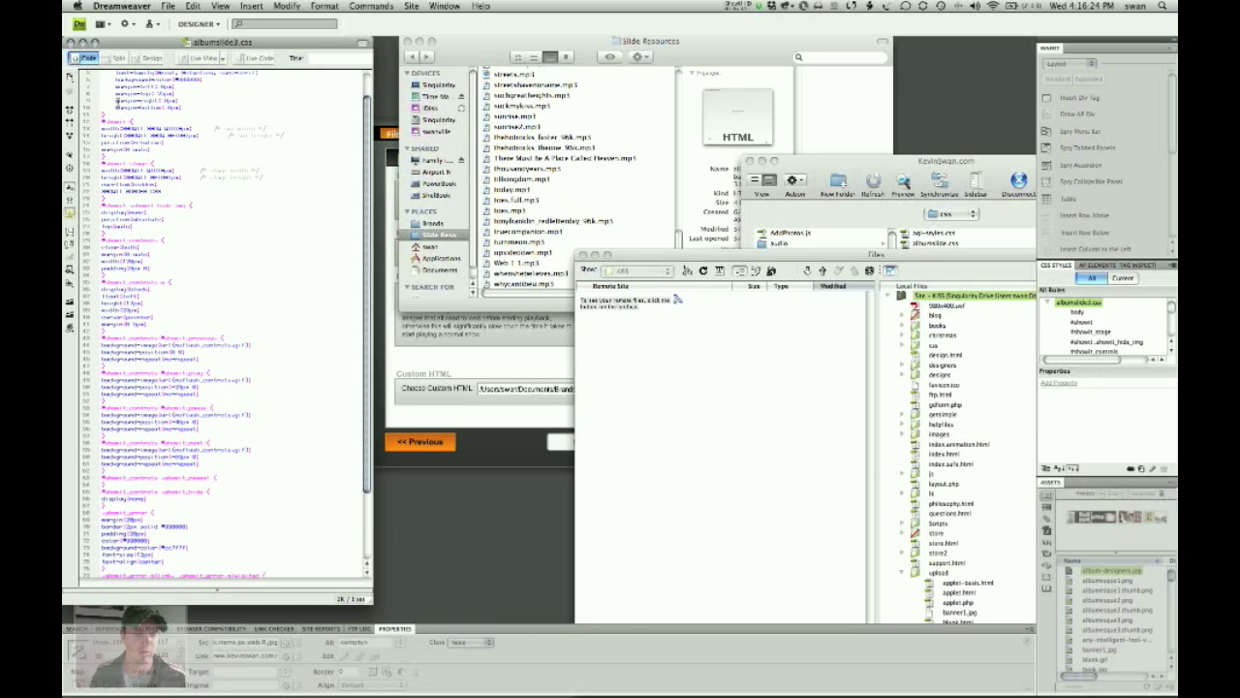
{"action": "scroll", "coordinate": [117, 101], "scroll_direction": "down", "scroll_amount": 5}
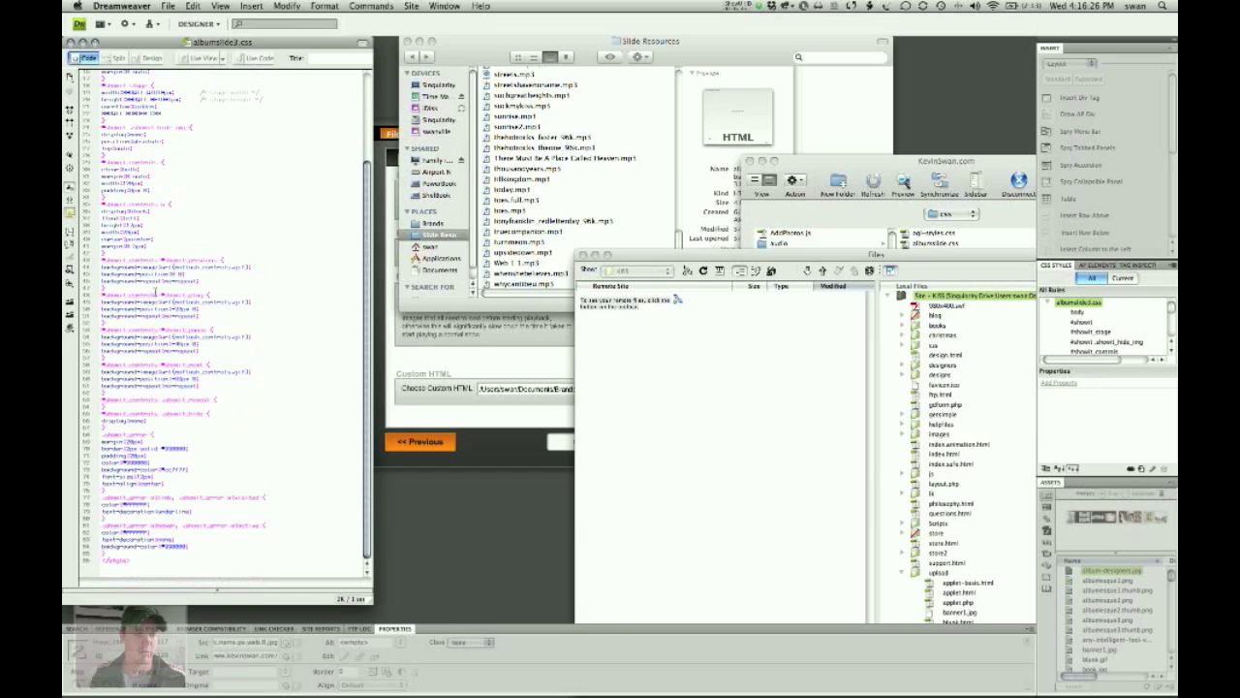
{"action": "scroll", "coordinate": [155, 291], "scroll_direction": "up", "scroll_amount": 3}
{"action": "scroll", "coordinate": [164, 142], "scroll_direction": "up", "scroll_amount": 4}
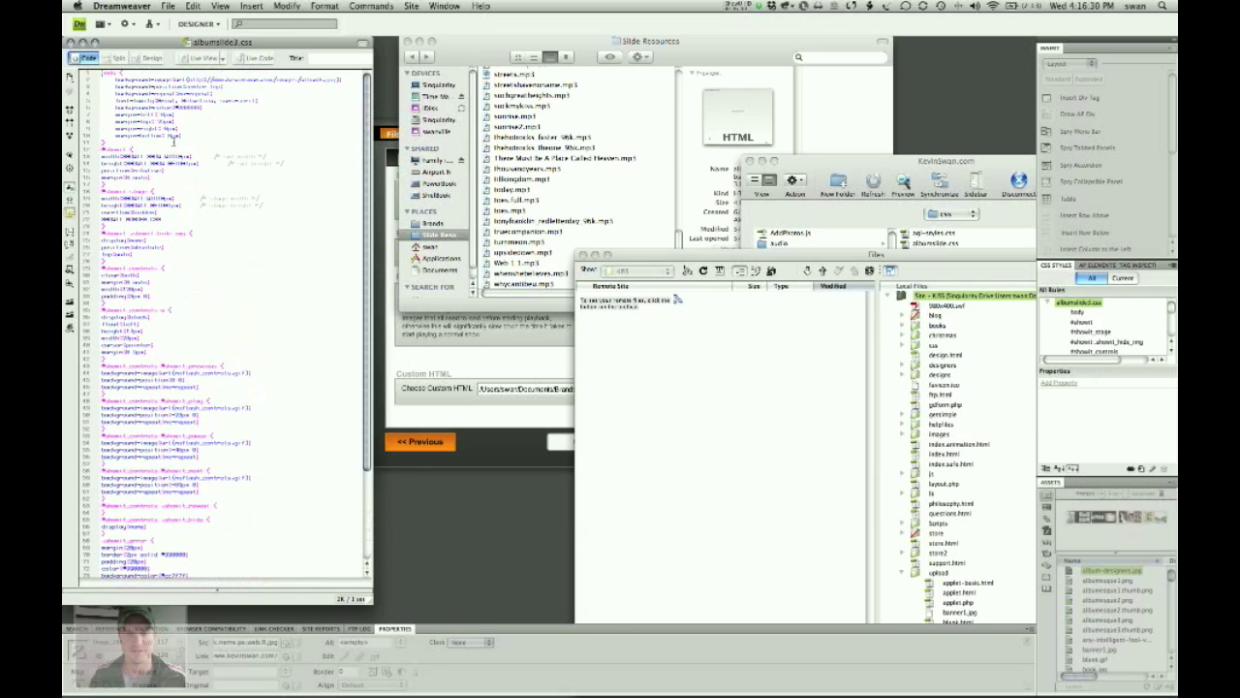
{"action": "left_click_drag", "start_coordinate": [351, 79], "coordinate": [104, 81]}
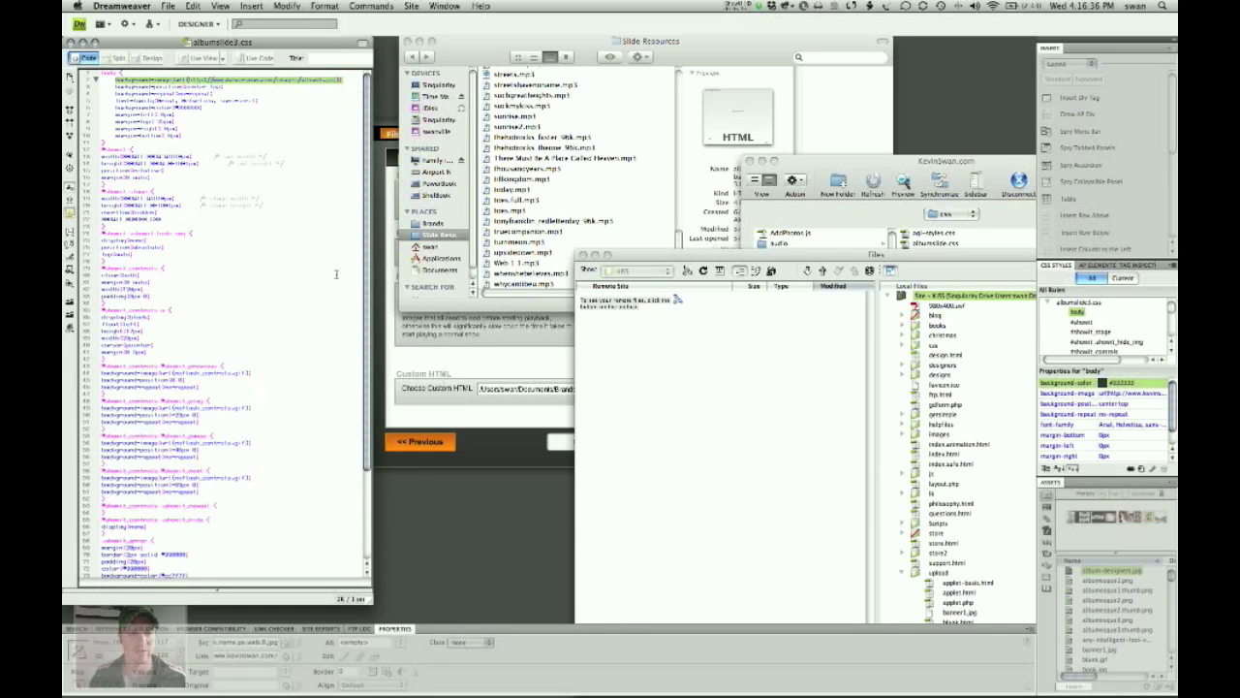
{"action": "scroll", "coordinate": [193, 127], "scroll_direction": "down", "scroll_amount": 4}
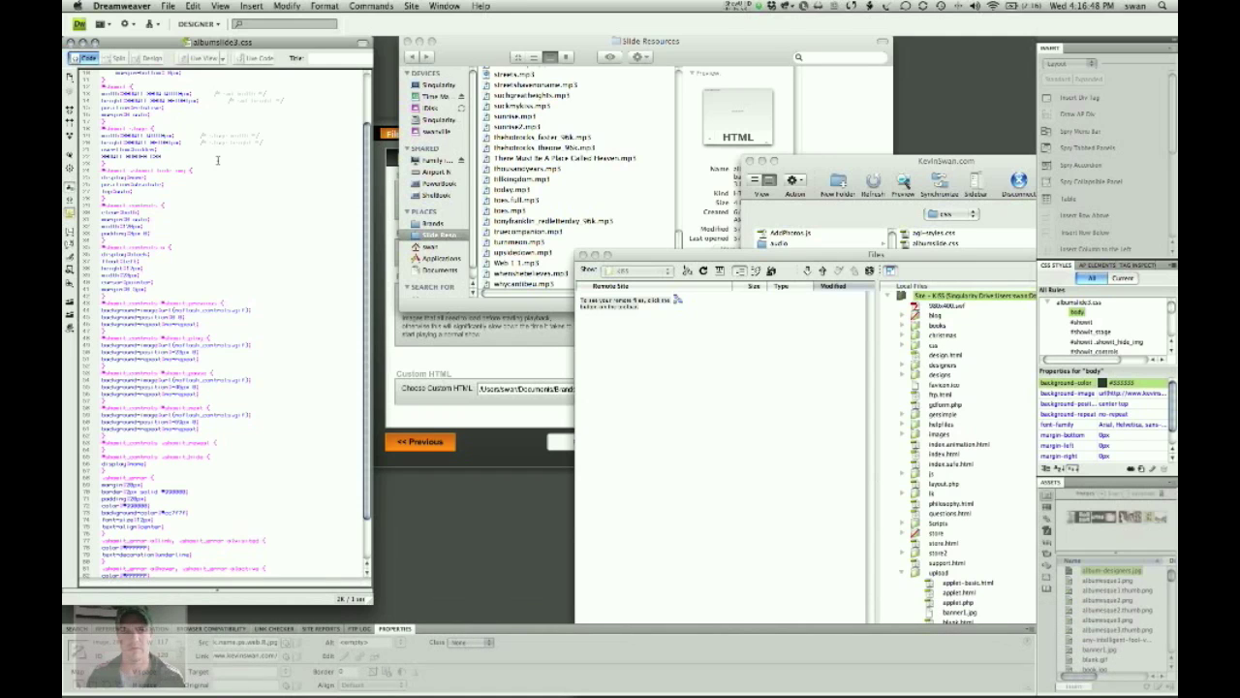
Step: Quit Dreamweaver to return to Transmit and move the Transmit window slightly upward
{"action": "key", "text": "super+q"}
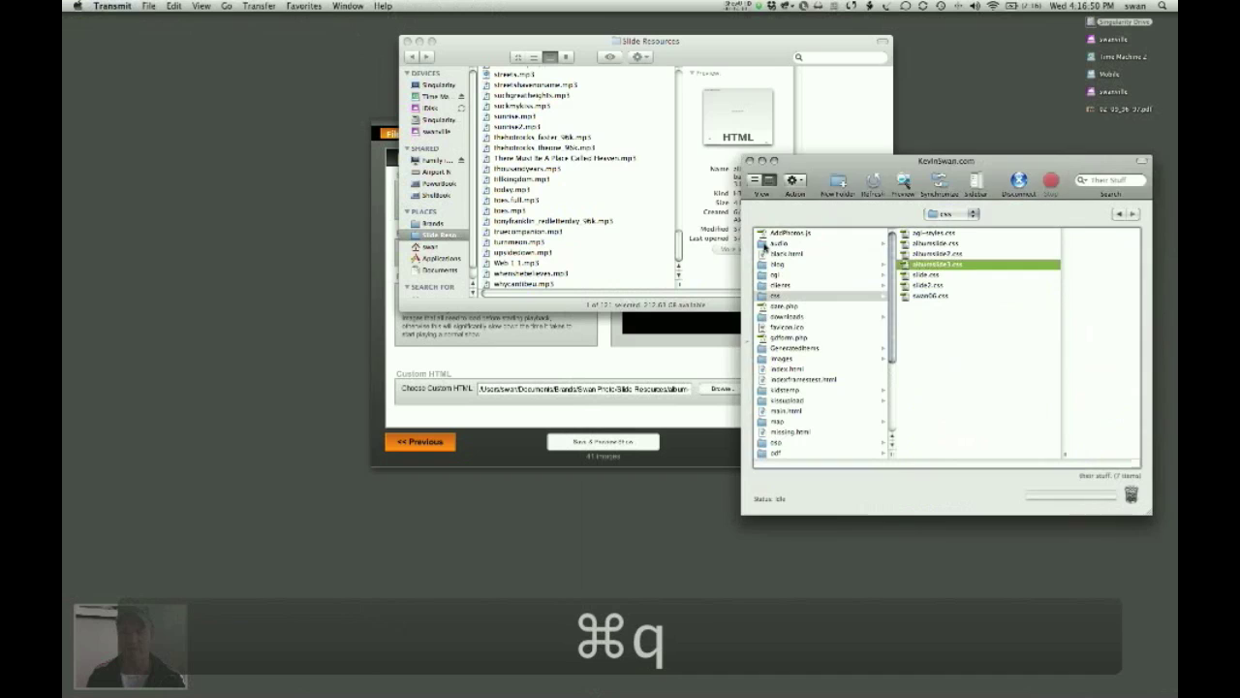
{"action": "mouse_move", "coordinate": [828, 184]}
{"action": "left_mouse_down"}
{"action": "mouse_move", "coordinate": [825, 203]}
{"action": "mouse_move", "coordinate": [833, 161]}
{"action": "left_mouse_up"}
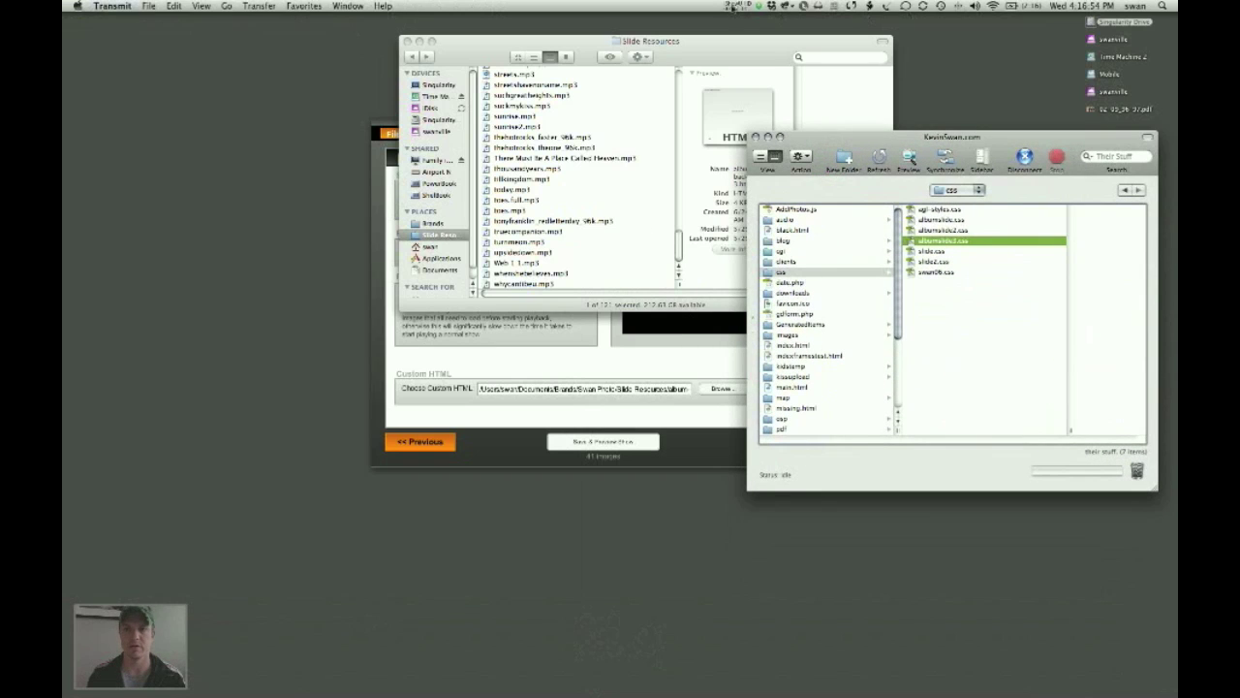
{"action": "left_click", "coordinate": [736, 6]}
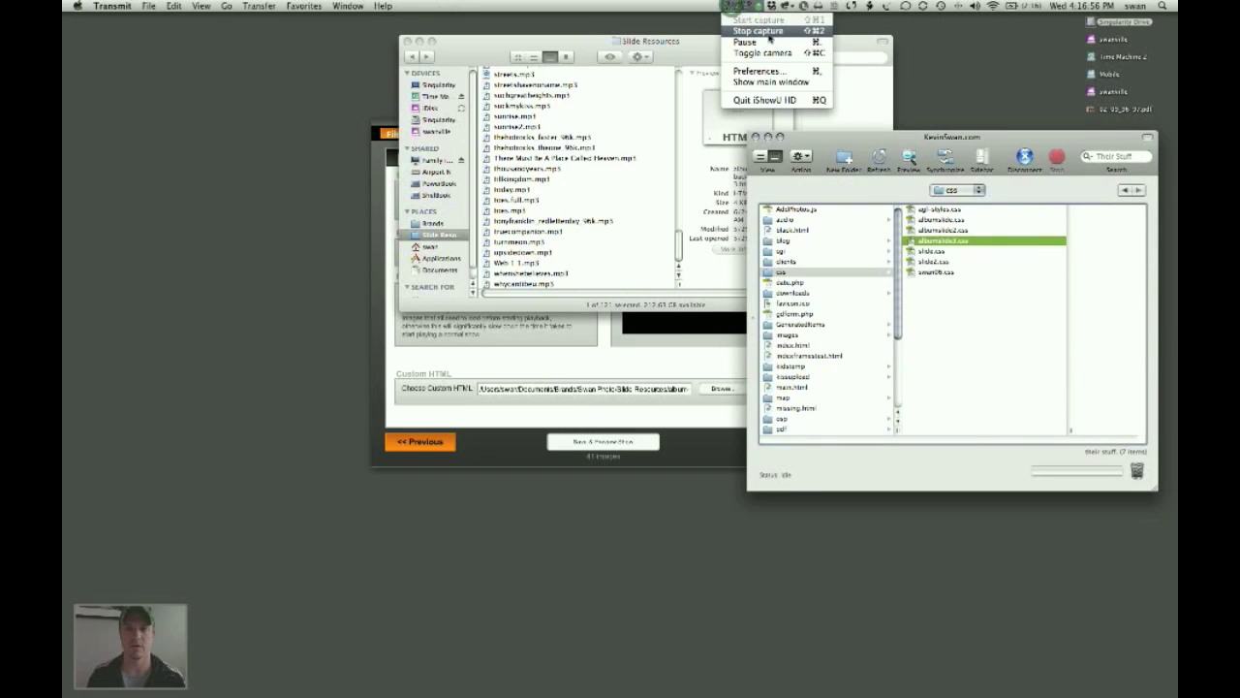